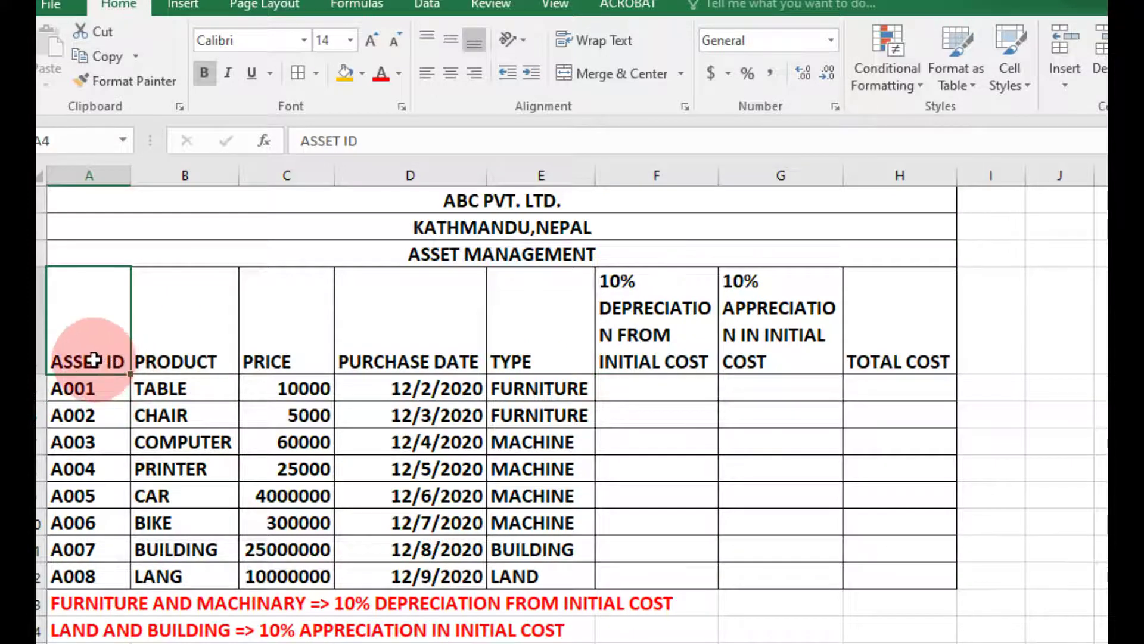
Review the column headings and the depreciation and appreciation rules for each asset type.
left_click(203, 357)
left_click(287, 359)
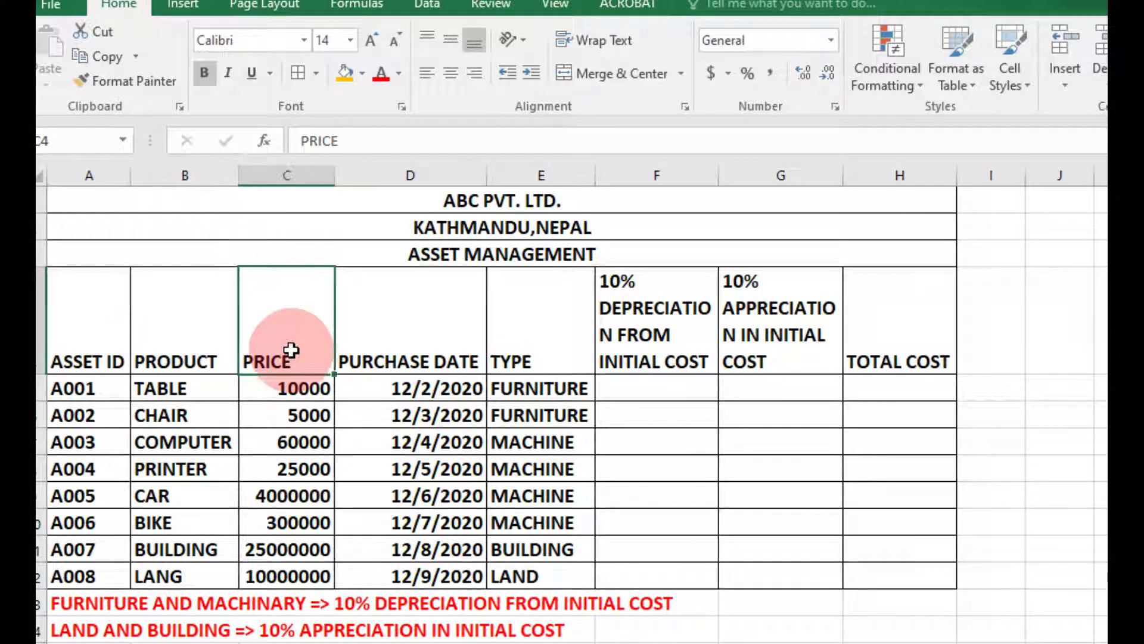
left_click(435, 356)
left_click(535, 356)
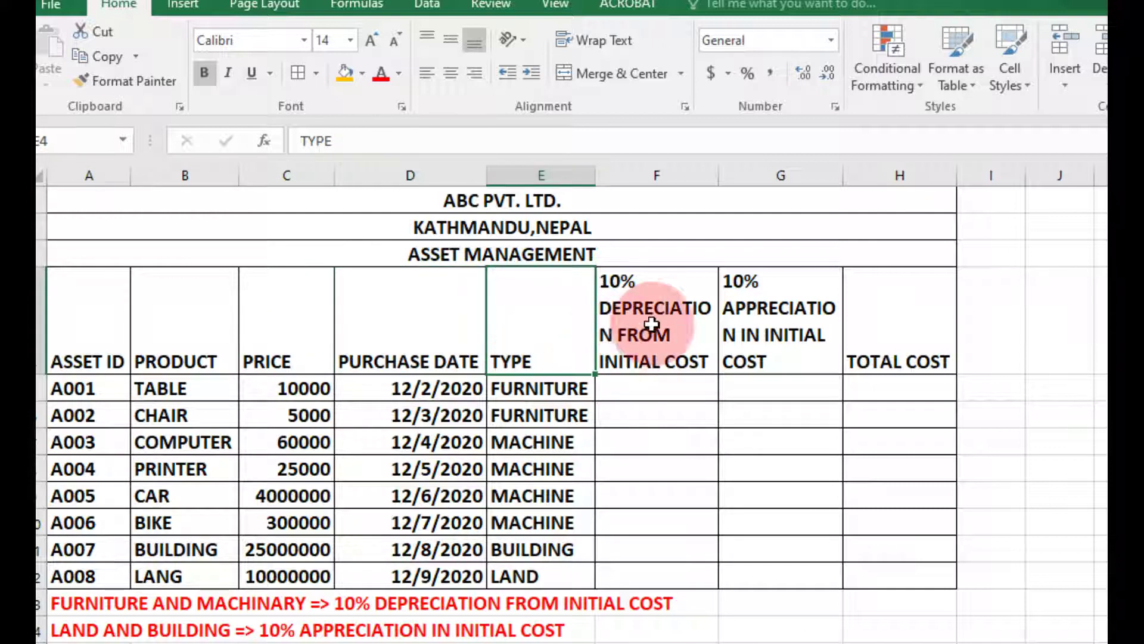
left_click(673, 349)
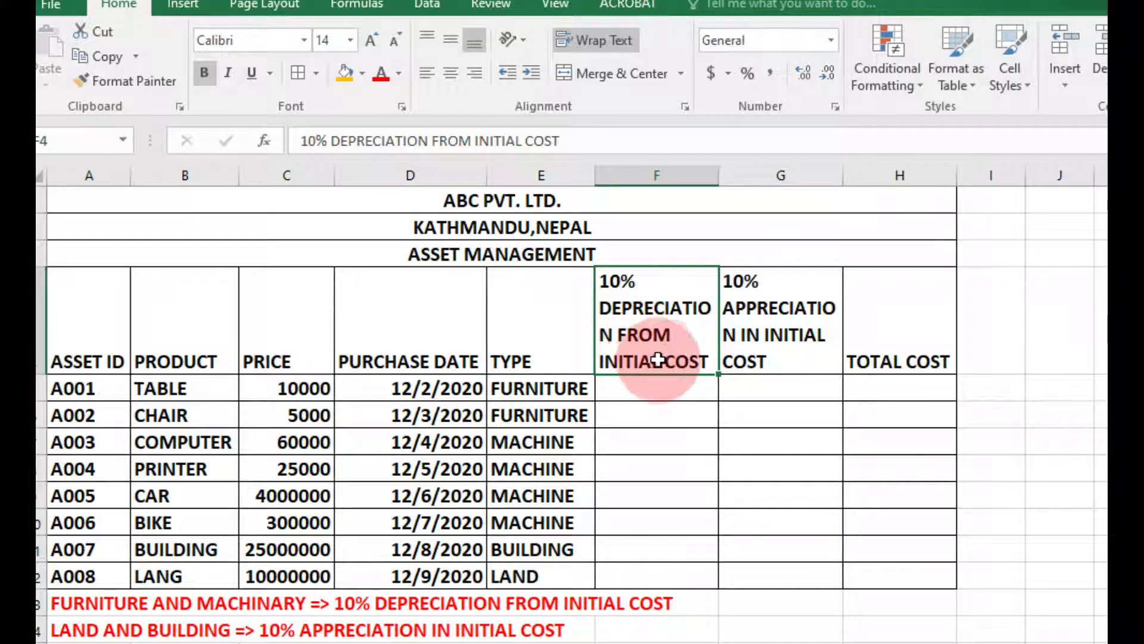
left_click(761, 308)
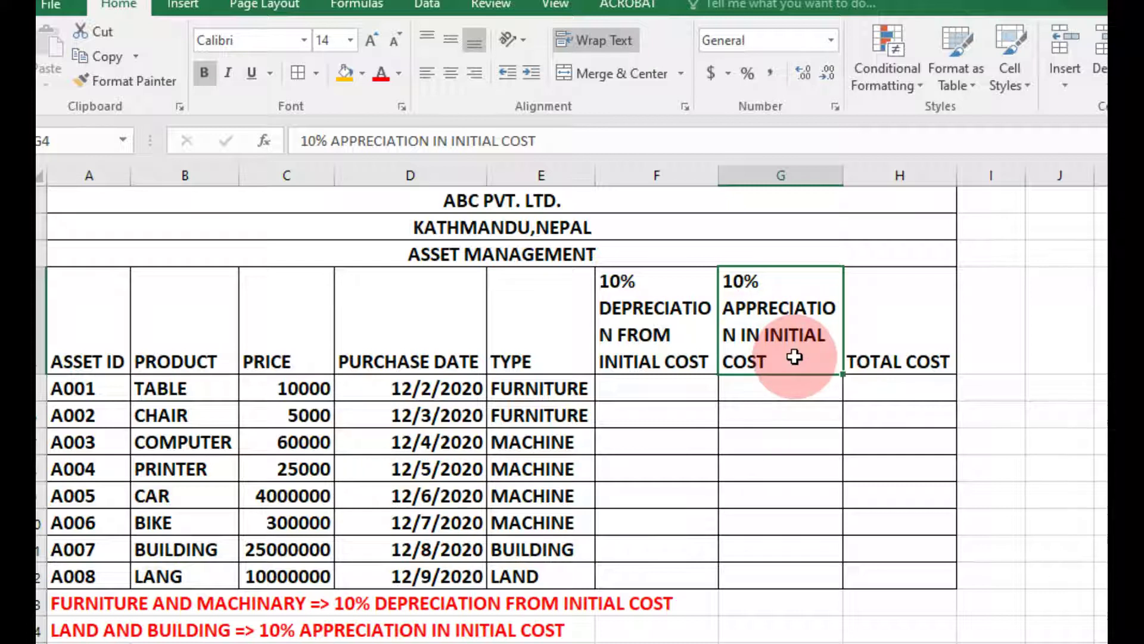
left_click(909, 333)
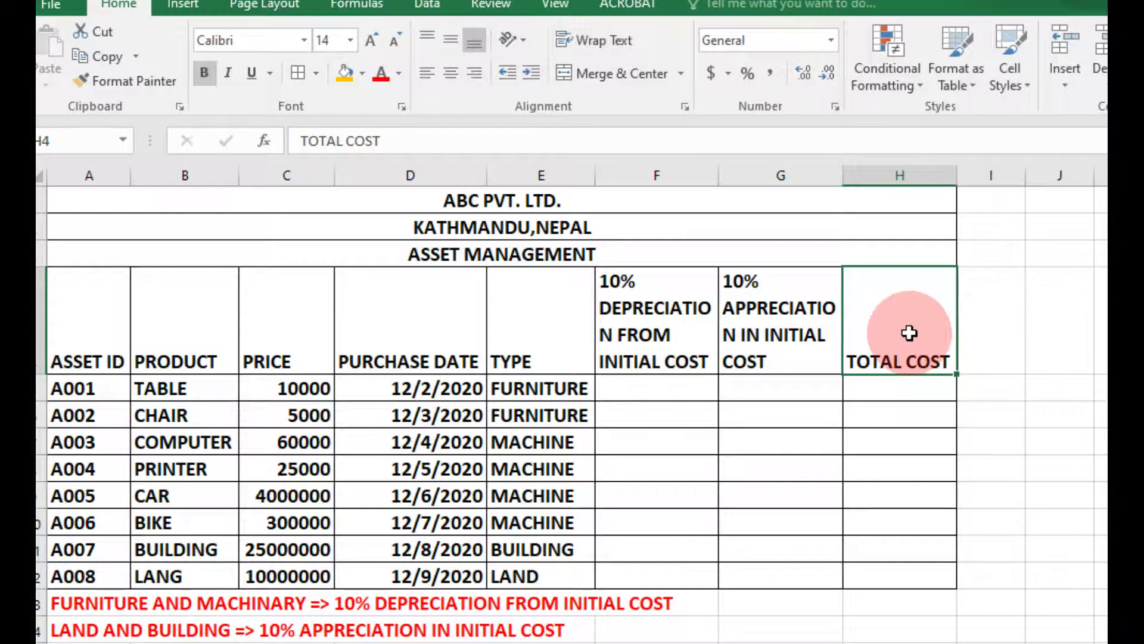
left_click(653, 313)
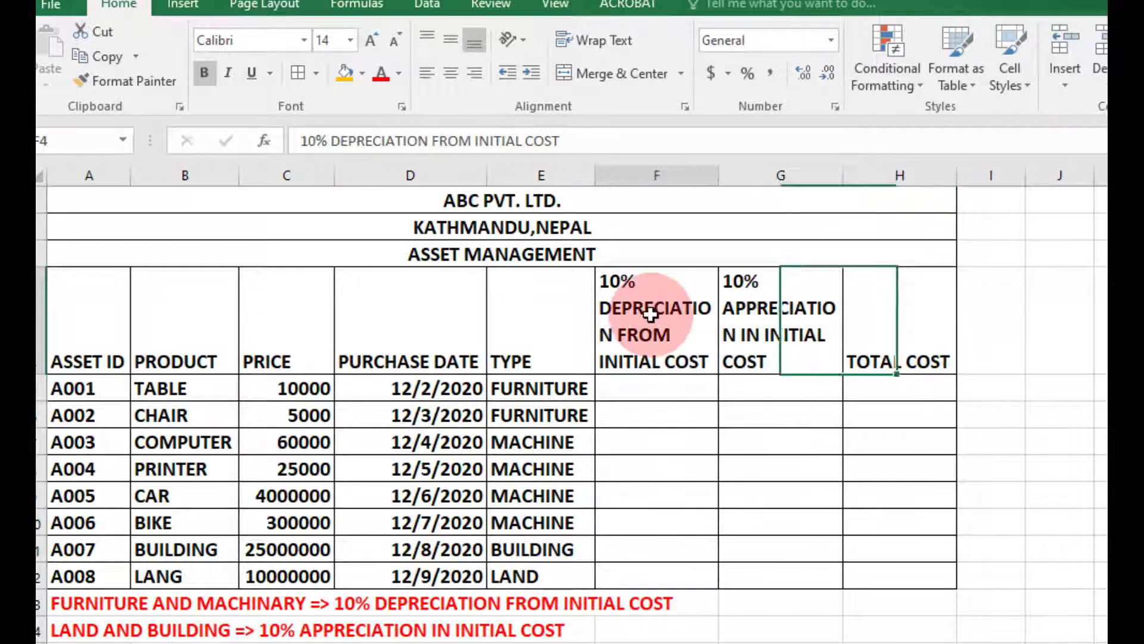
left_click(778, 318)
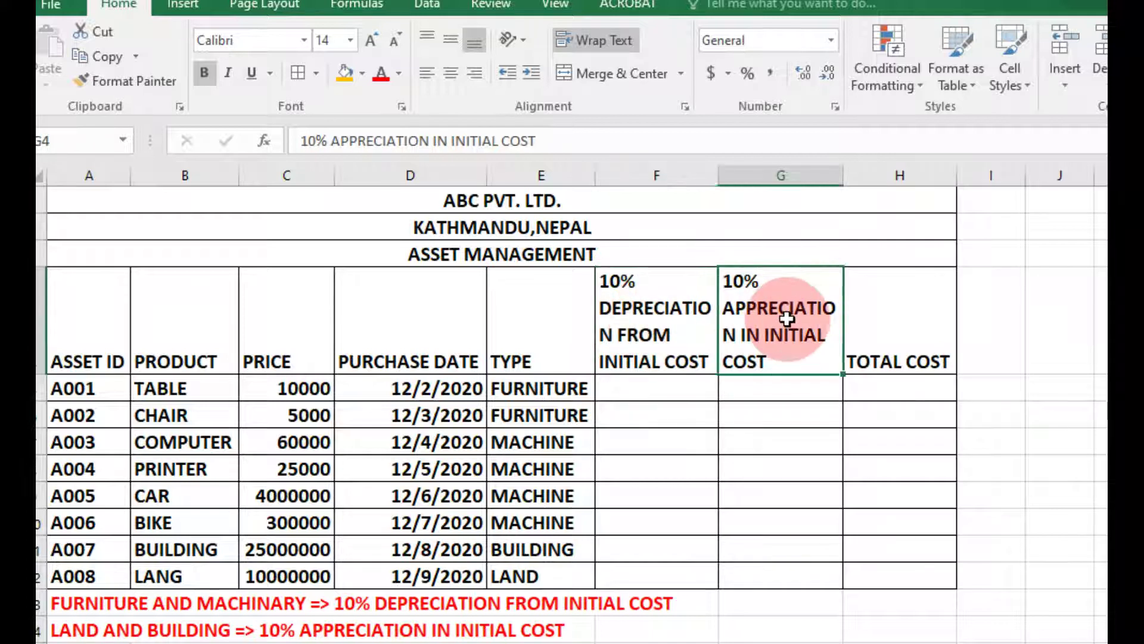
left_click(662, 326)
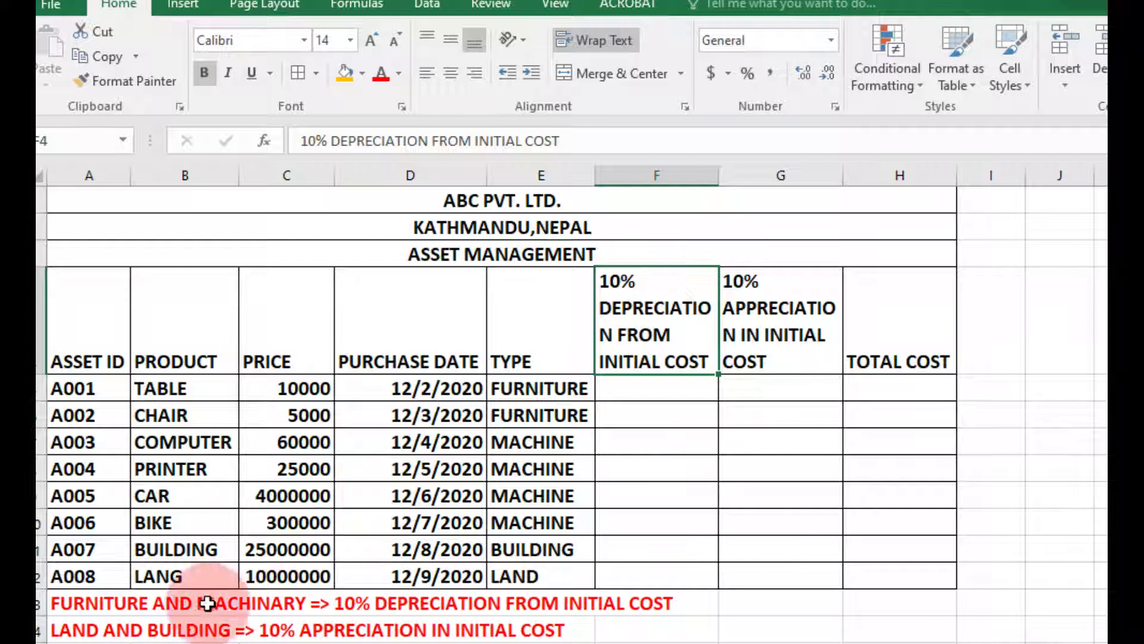
left_click(102, 605)
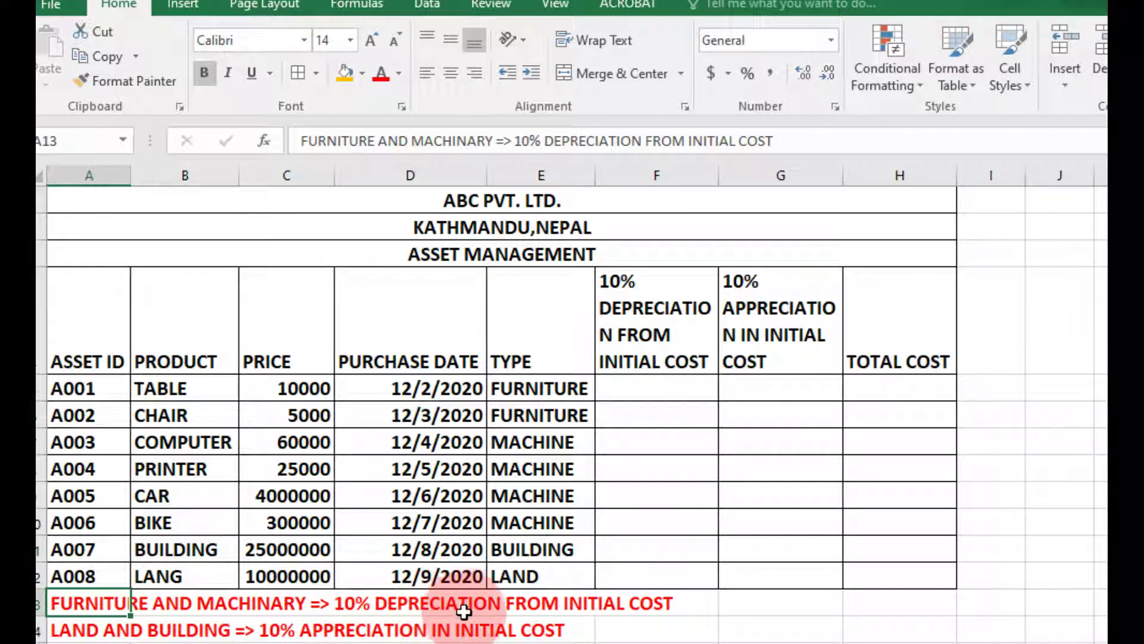
left_click(78, 626)
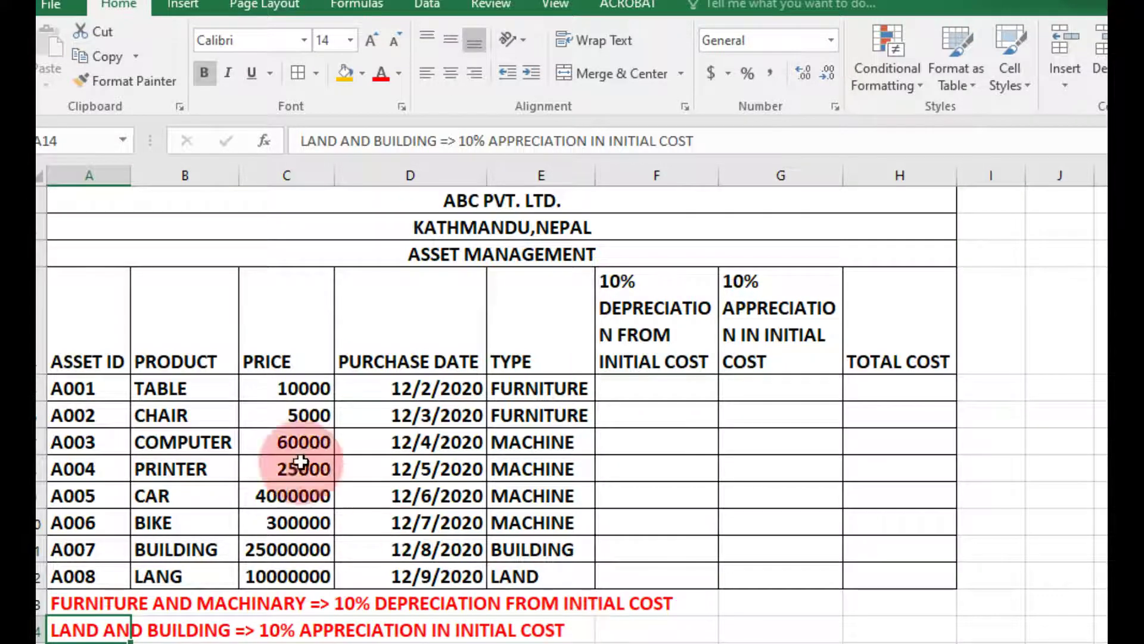
Go over asset IDs A001 to A008 and their products, TABLE through LANG.
left_click(85, 369)
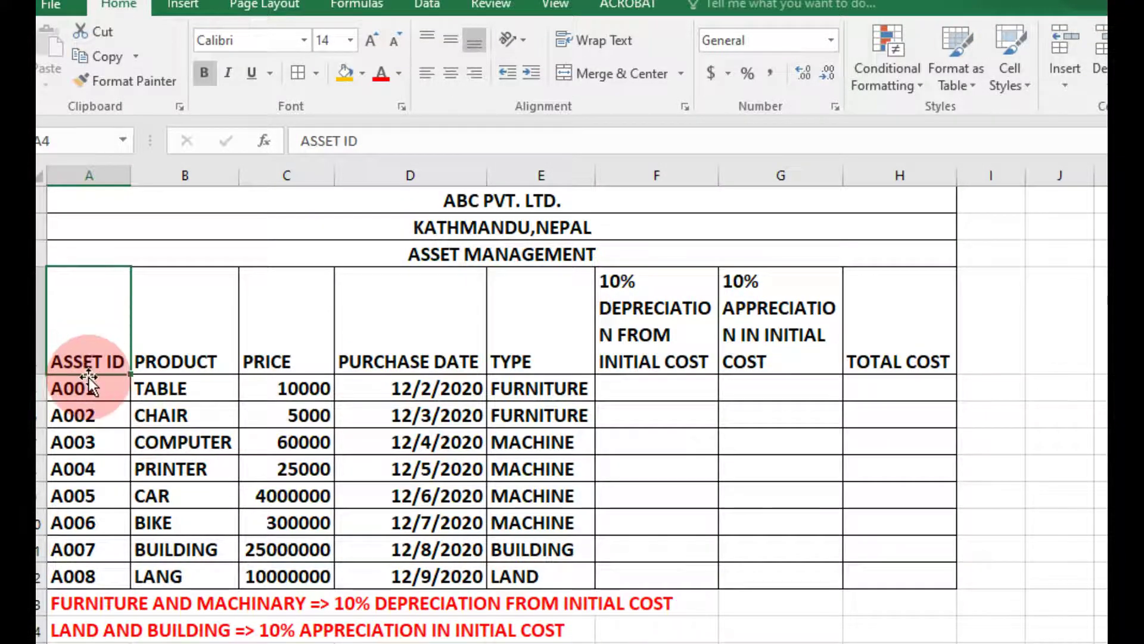
left_click(93, 393)
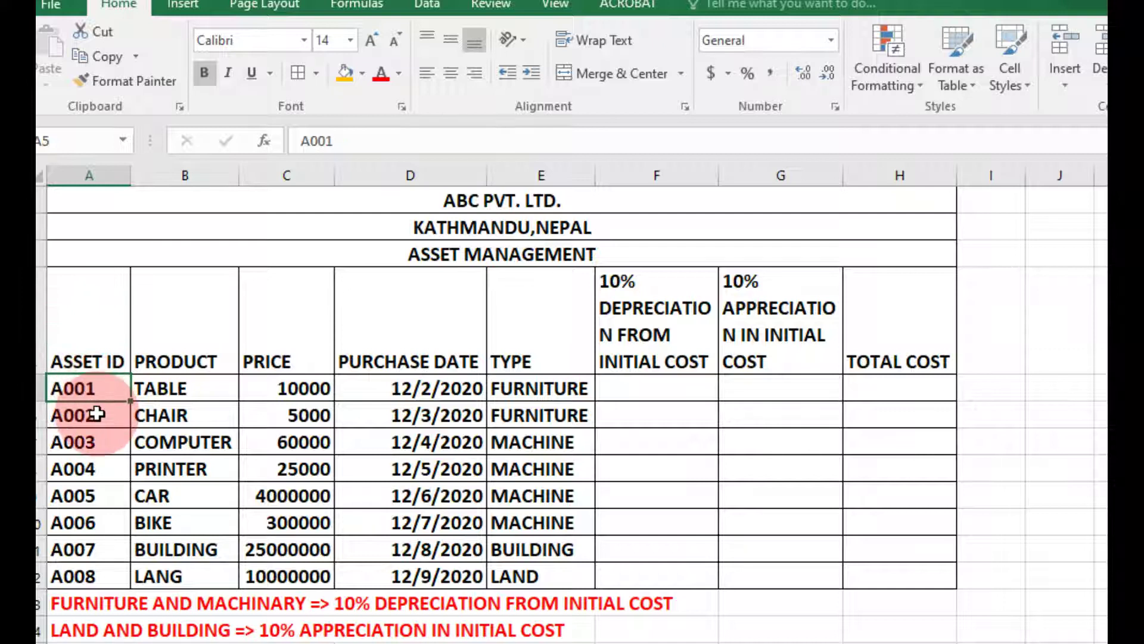
left_click(98, 578)
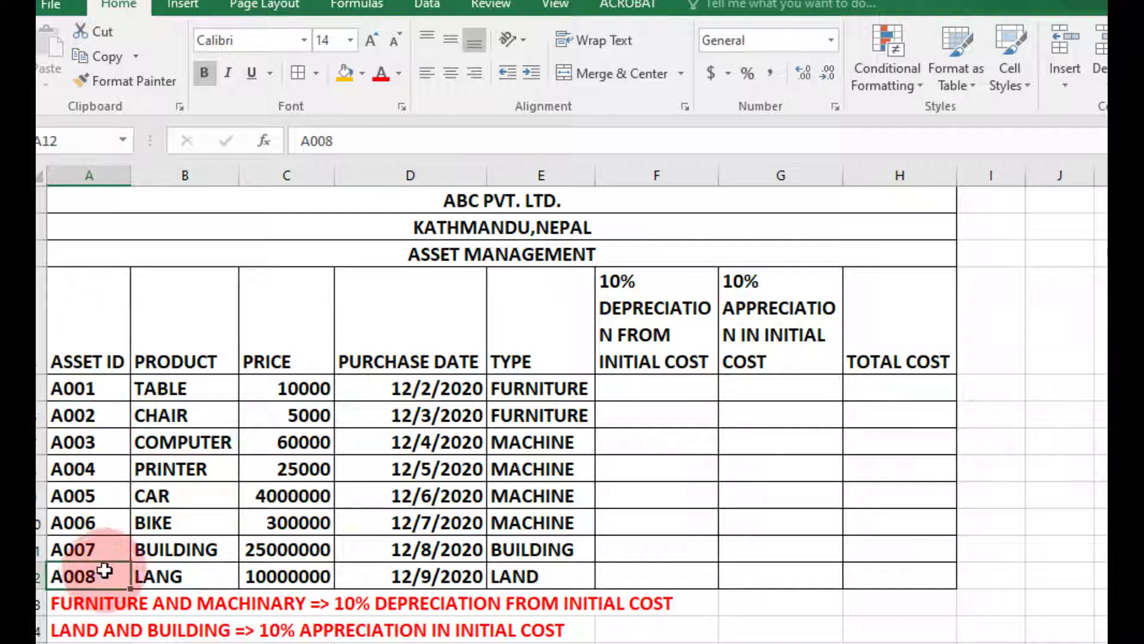
left_click(173, 386)
left_click(174, 416)
left_click(177, 443)
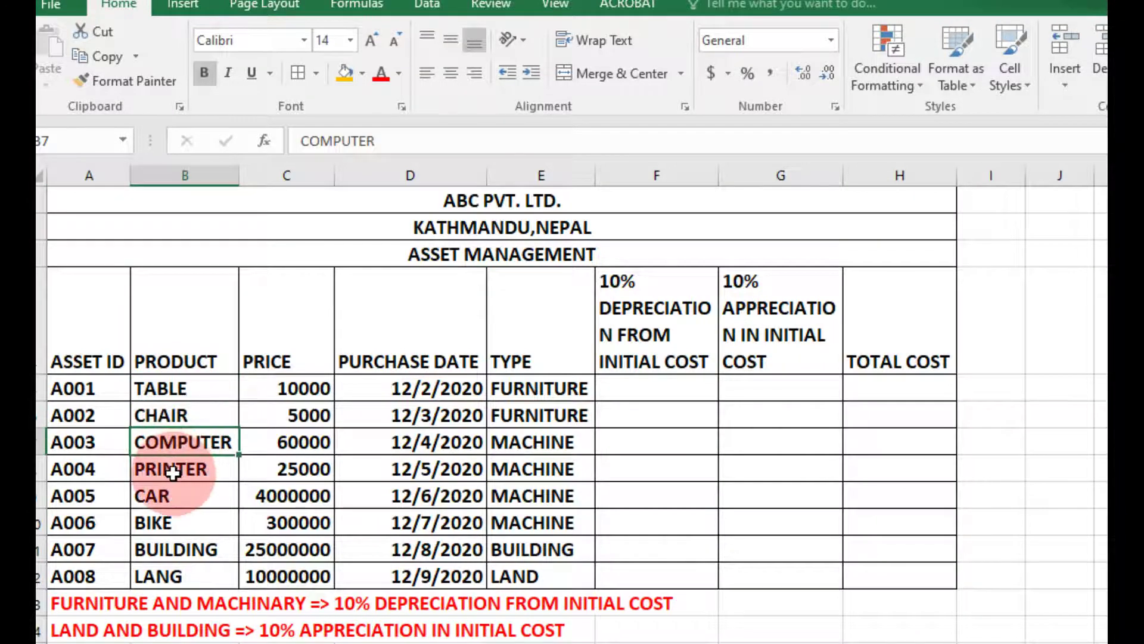
left_click(173, 471)
left_click(169, 498)
left_click(170, 524)
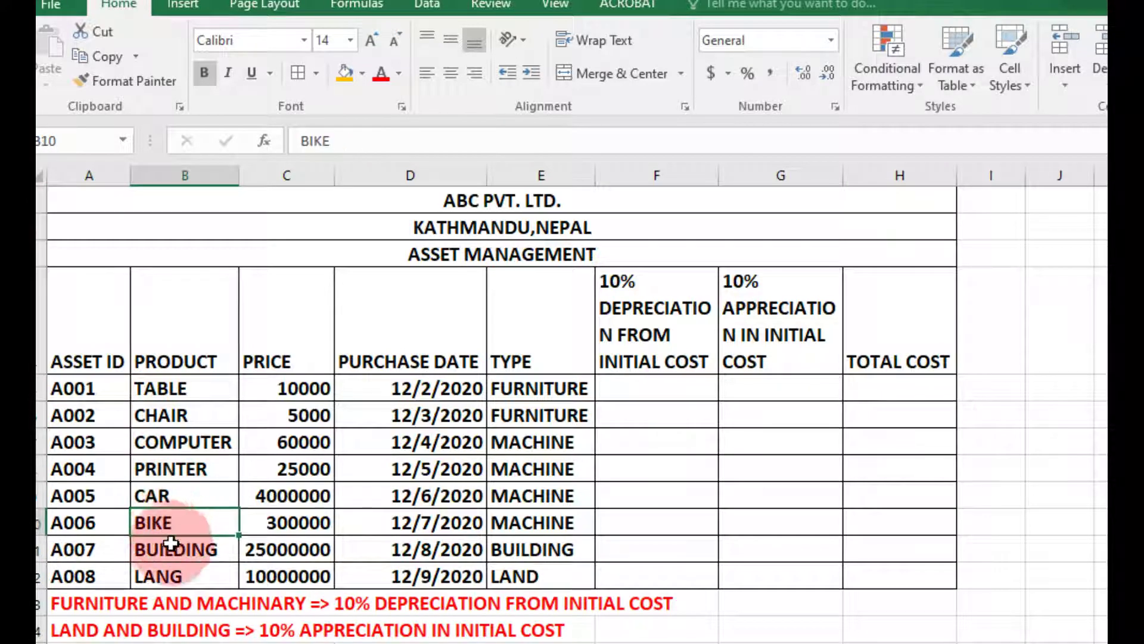
left_click(174, 551)
left_click(174, 575)
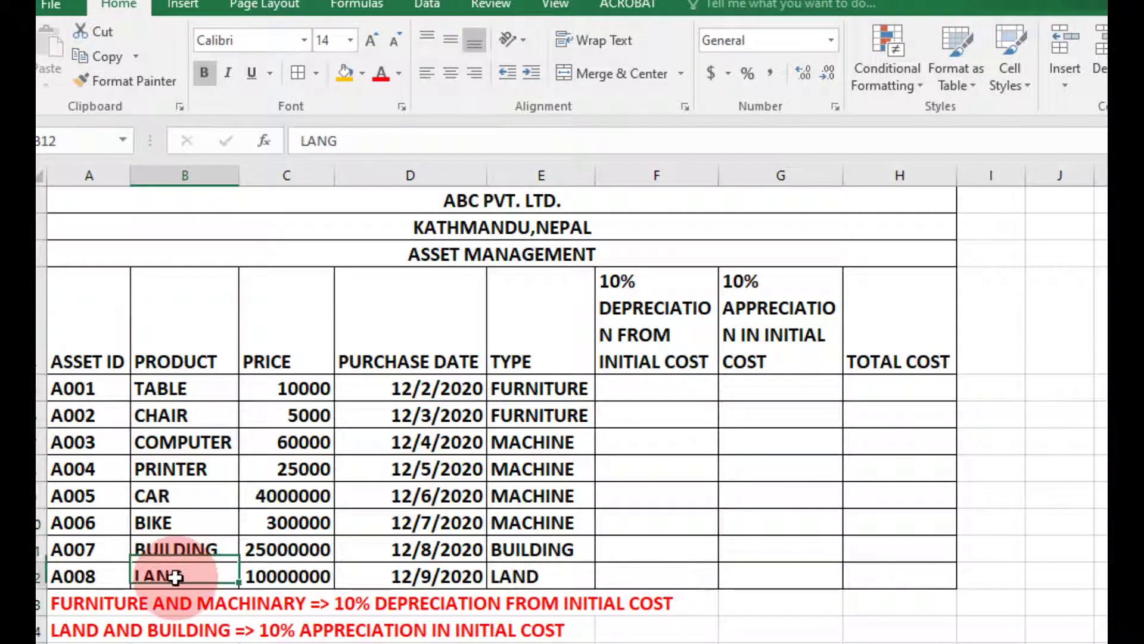
Review the PRICE column values, from 10000 to 25000000.
left_click(277, 365)
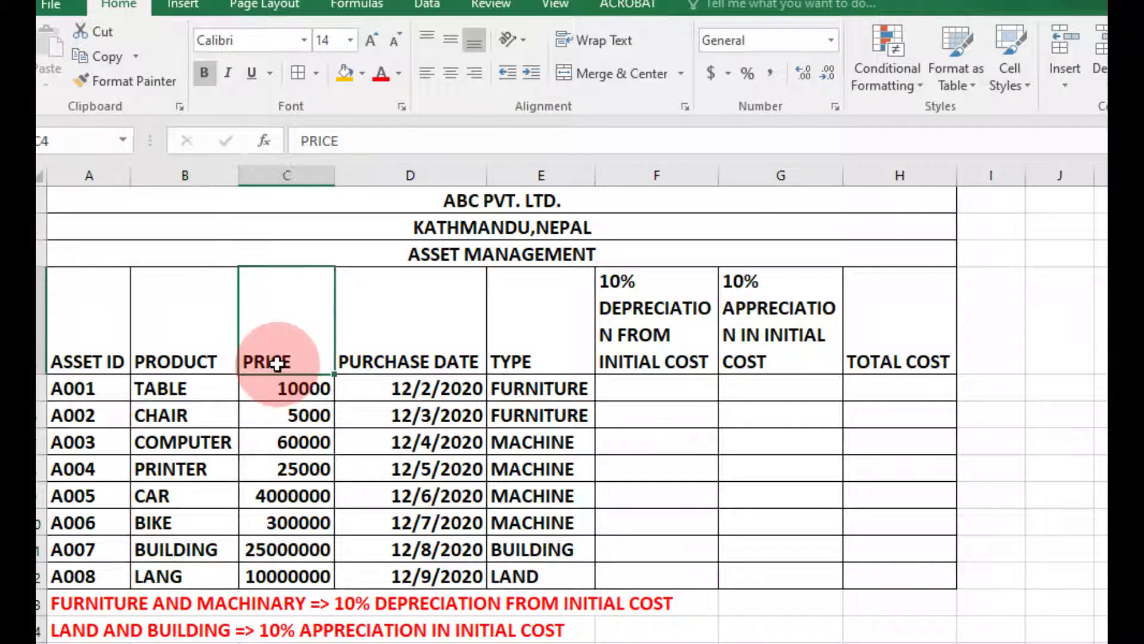
left_click(297, 391)
left_click(298, 417)
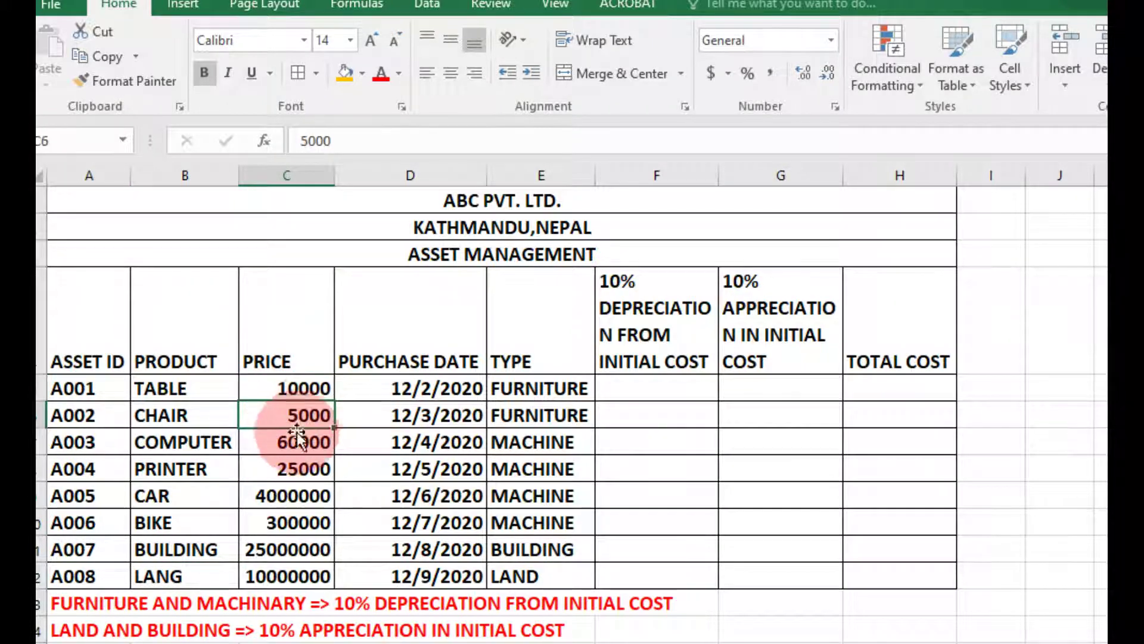
left_click(290, 444)
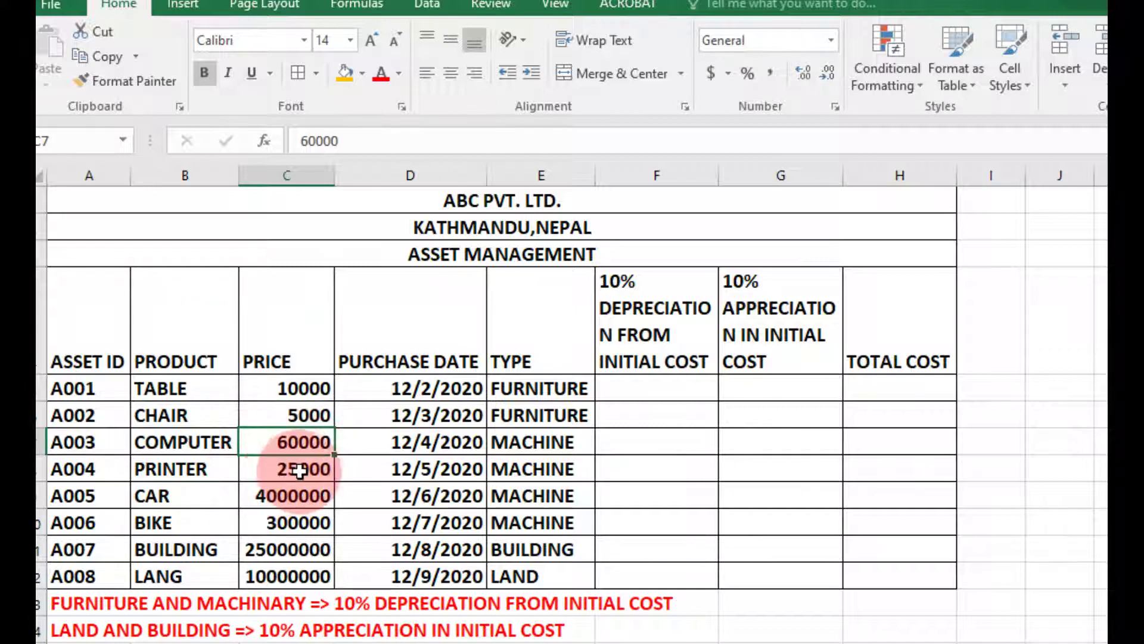
left_click(299, 469)
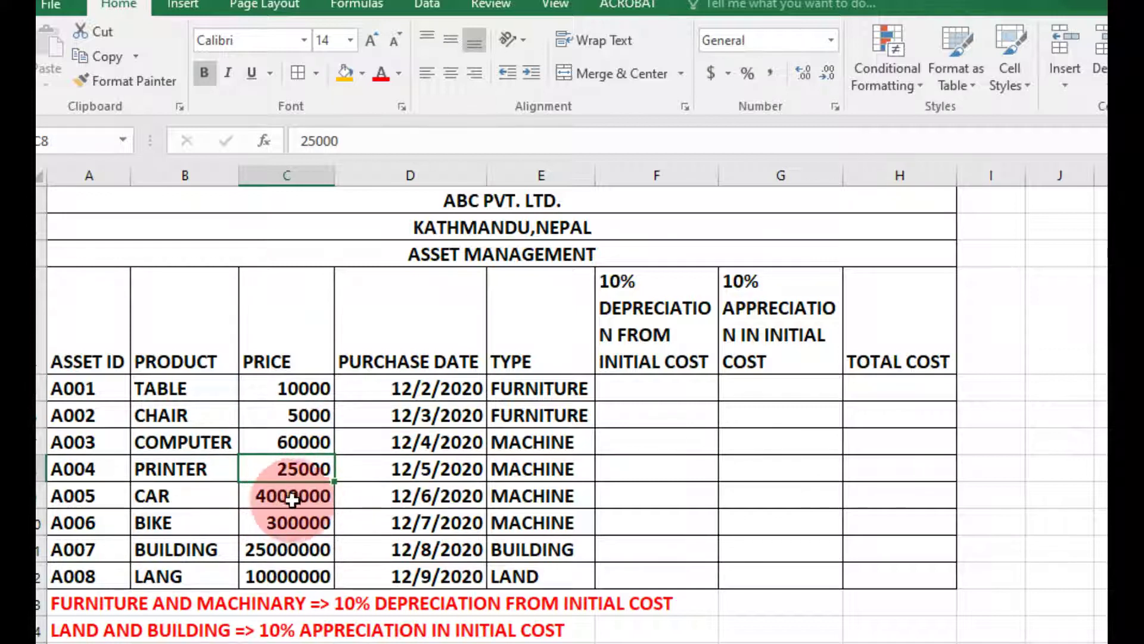
left_click(293, 497)
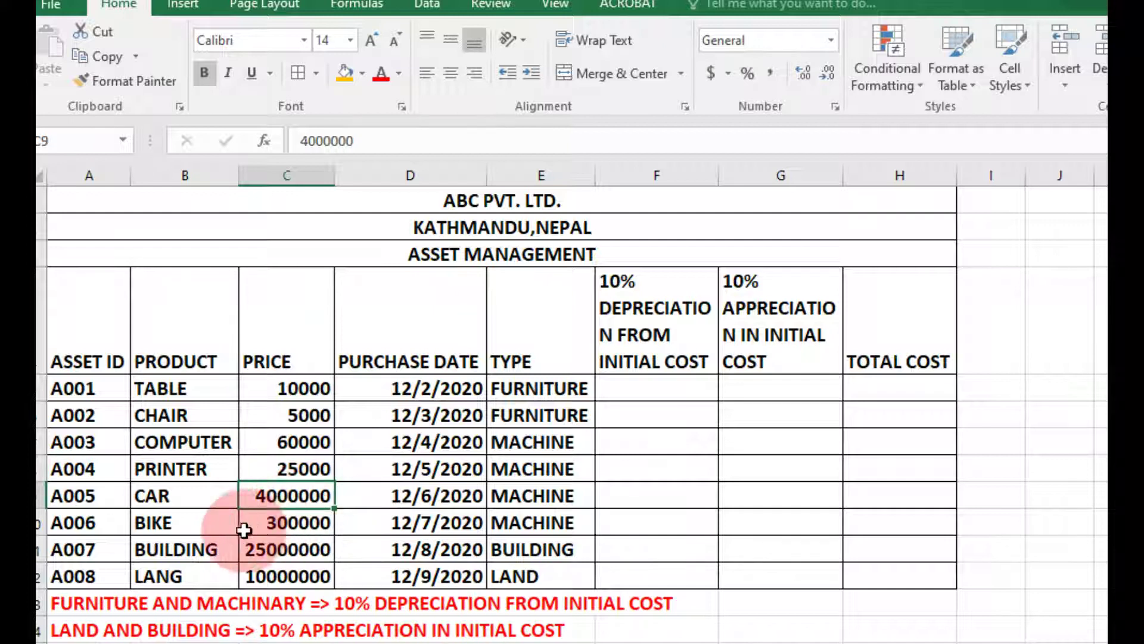
left_click(305, 526)
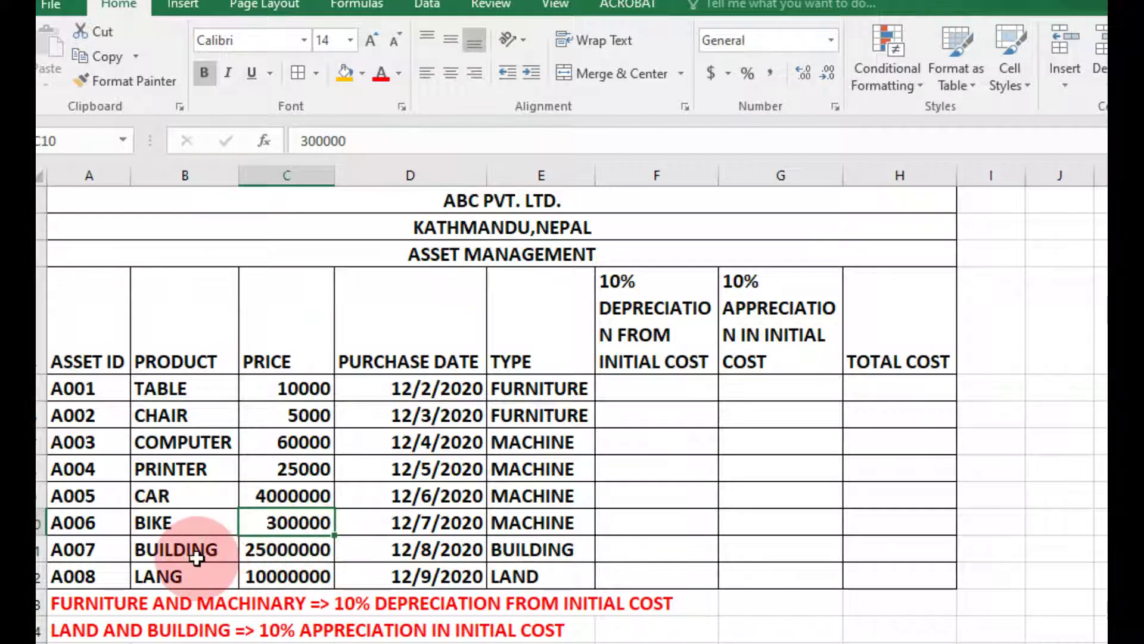
left_click(292, 553)
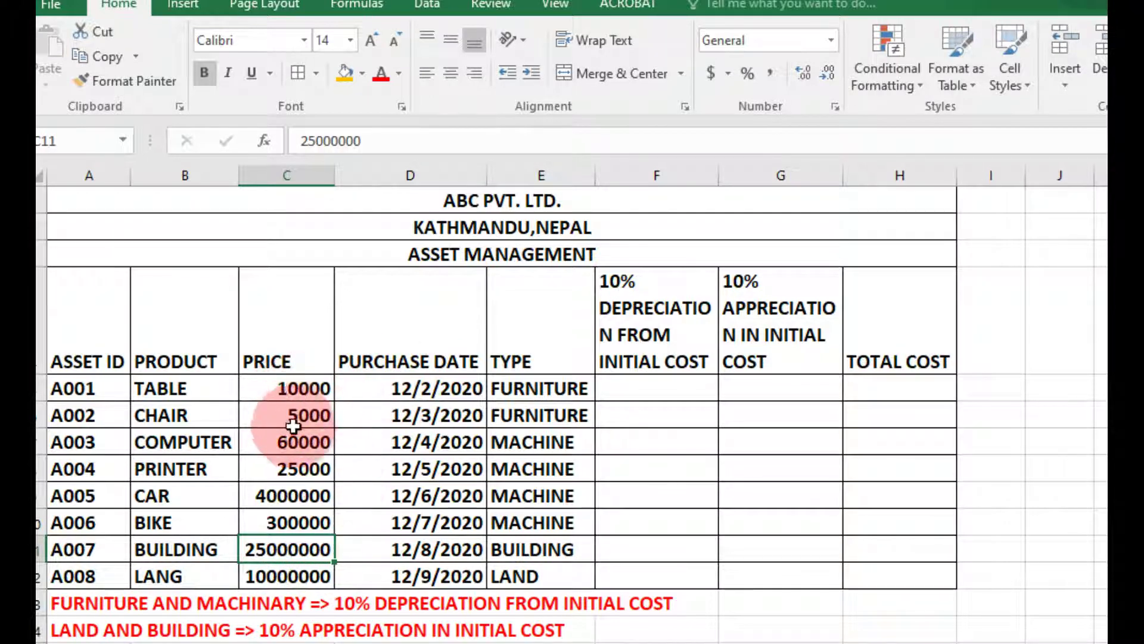
Review the purchase dates and asset types, from FURNITURE to LAND.
left_click(391, 362)
left_click(433, 390)
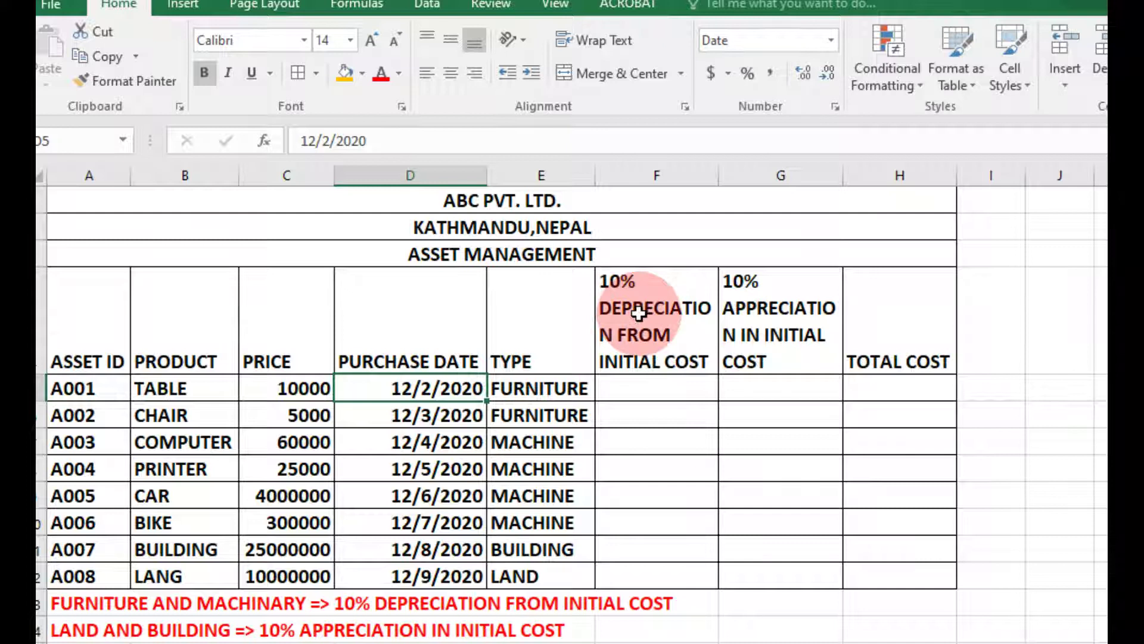
left_click(514, 369)
left_click(521, 390)
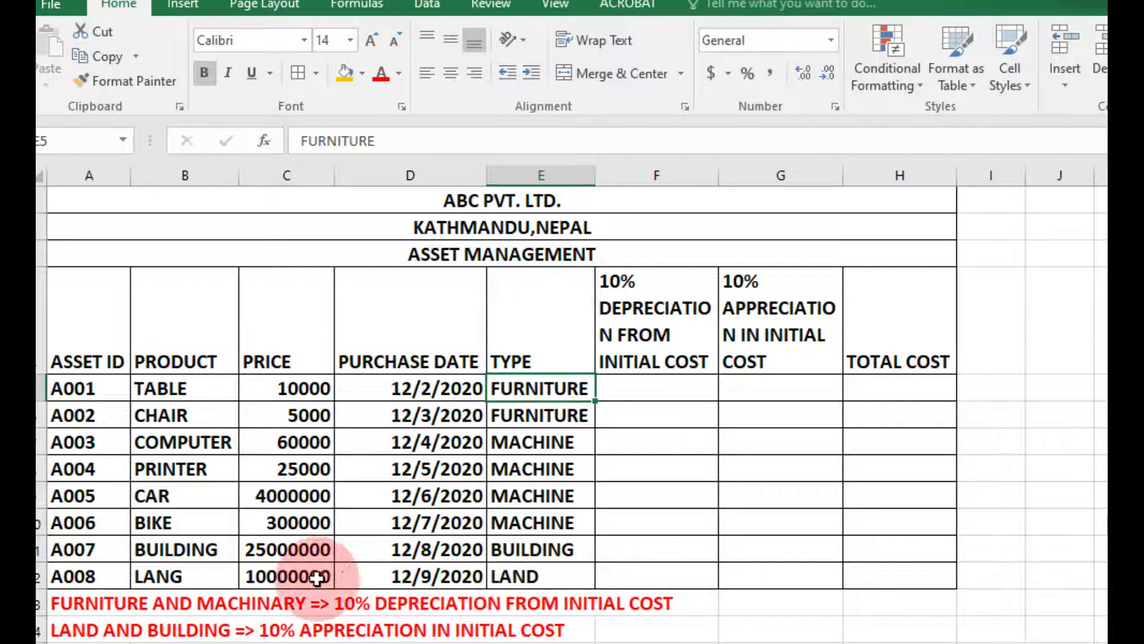
left_click(187, 578)
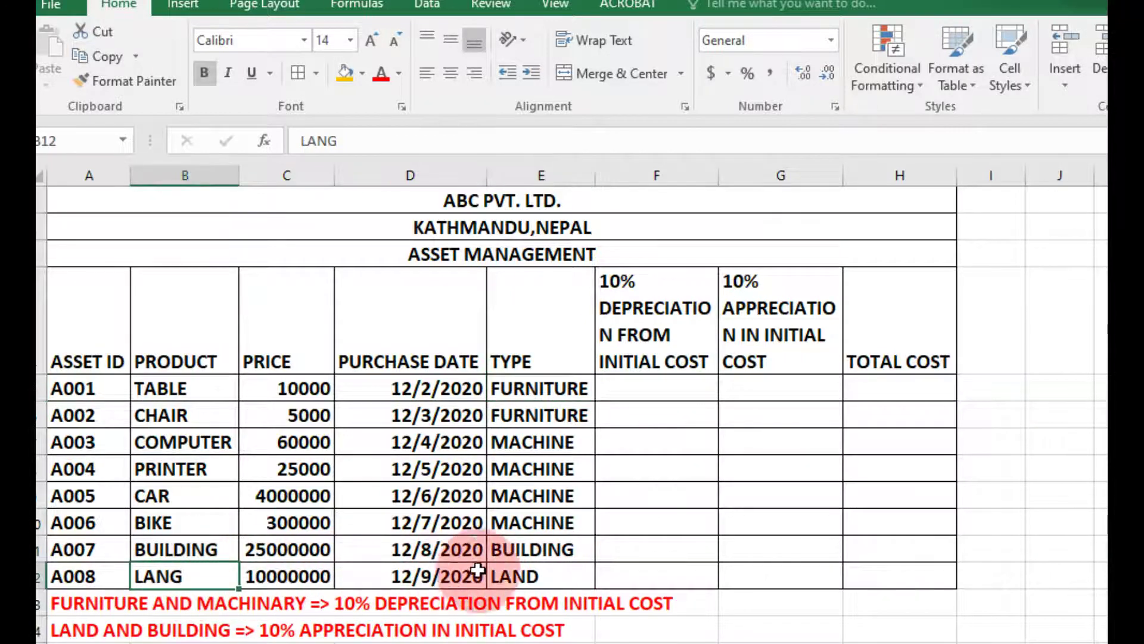
left_click(526, 578)
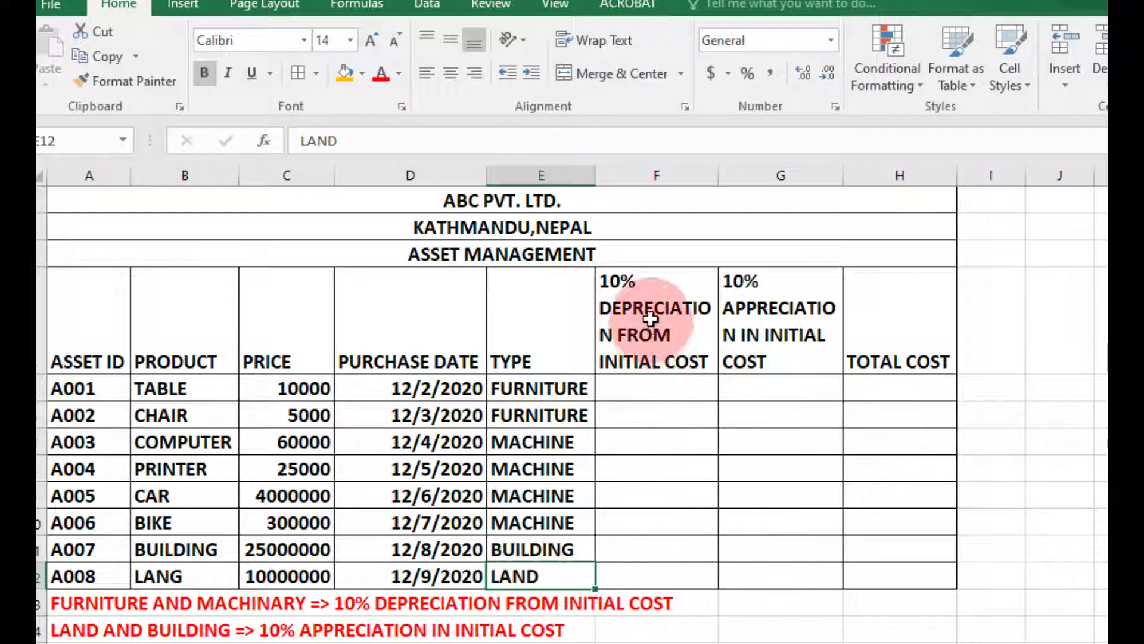
Enter the 10% depreciation formula =C5*10/100 in F5 for the TABLE.
left_click(644, 389)
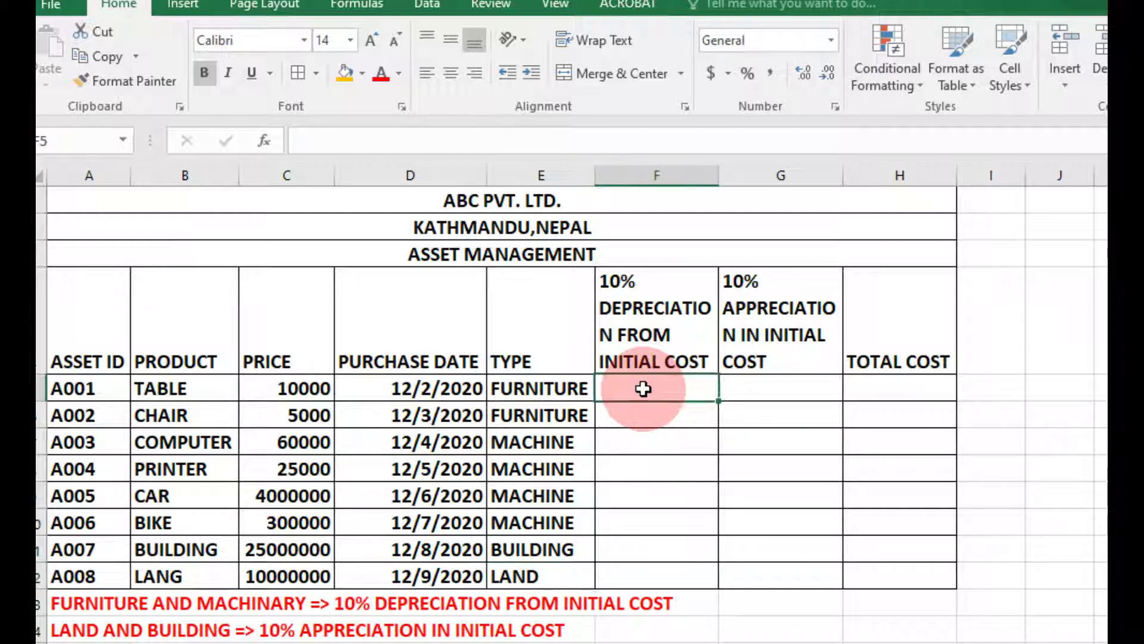
left_click(436, 141)
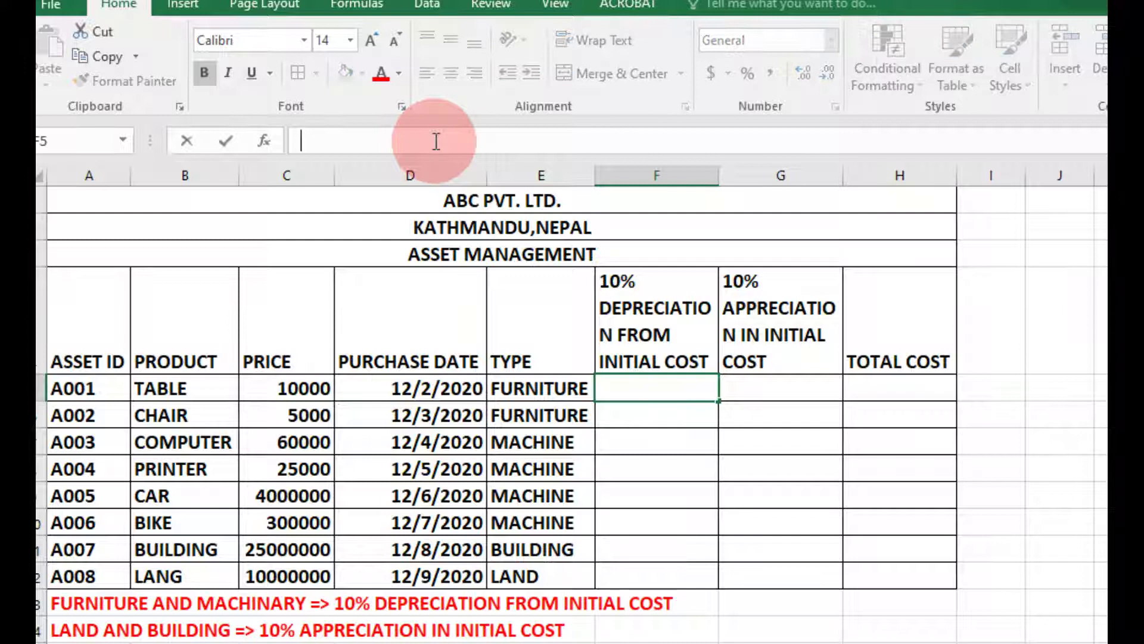
type("=")
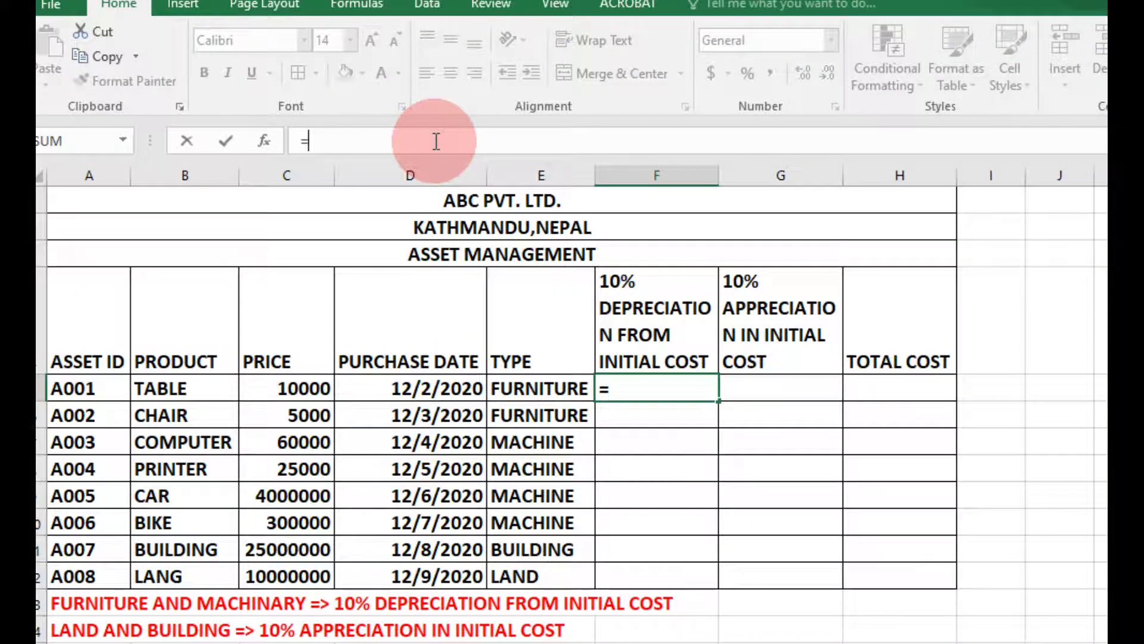
left_click(302, 391)
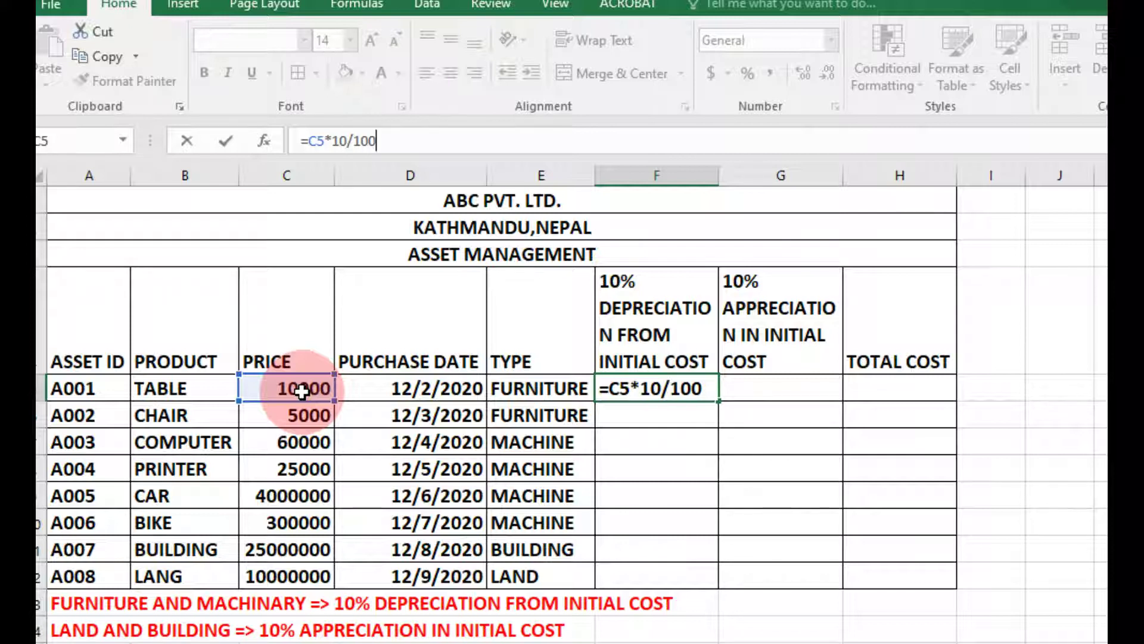
key("Return")
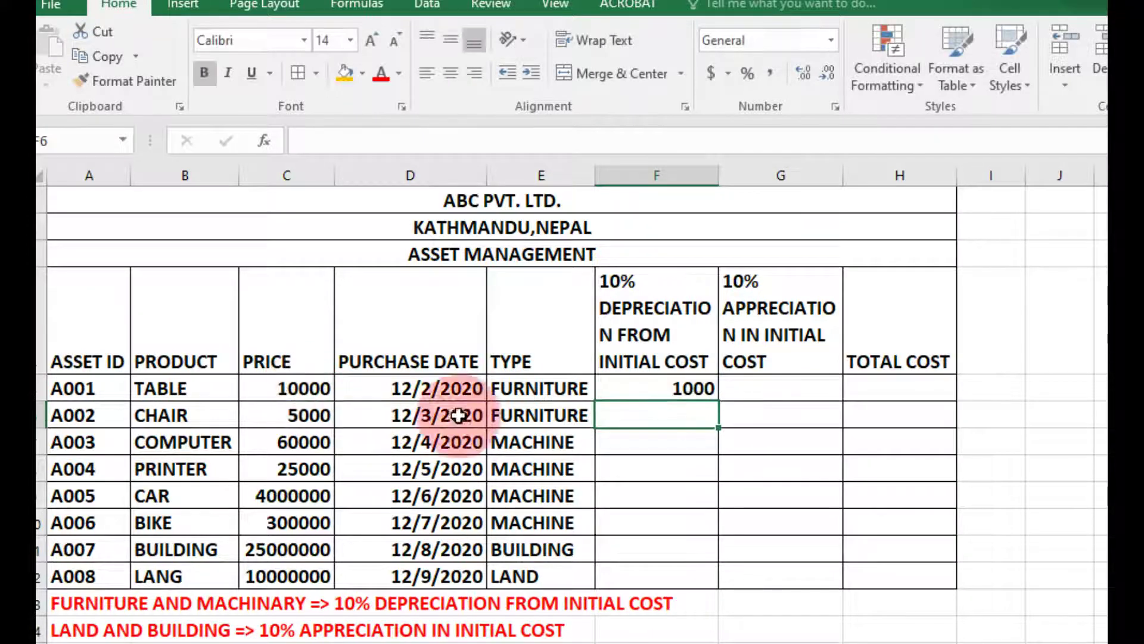
Copy the depreciation formula down to F12, then clear F11:F12 for building and land.
left_click(685, 391)
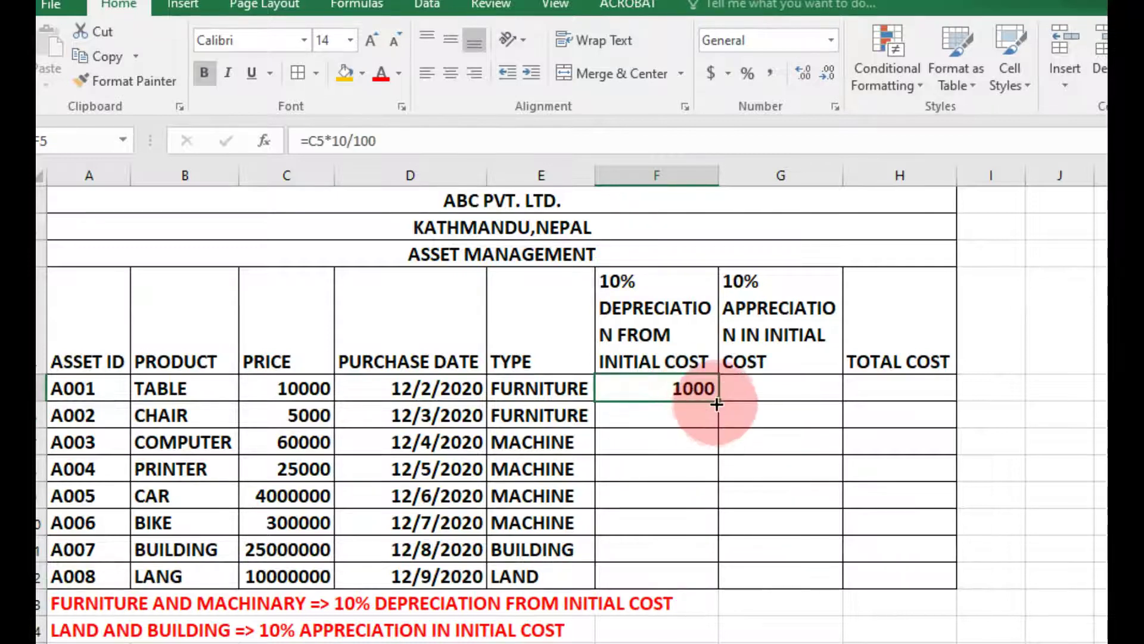
left_click_drag(719, 398, 722, 585)
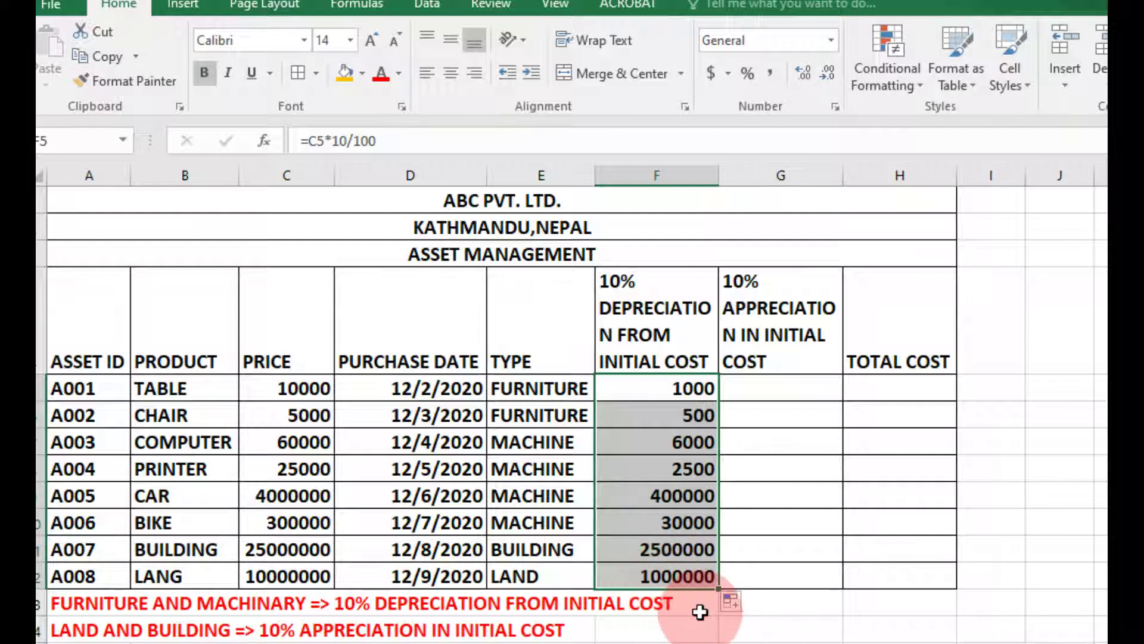
left_click(679, 577)
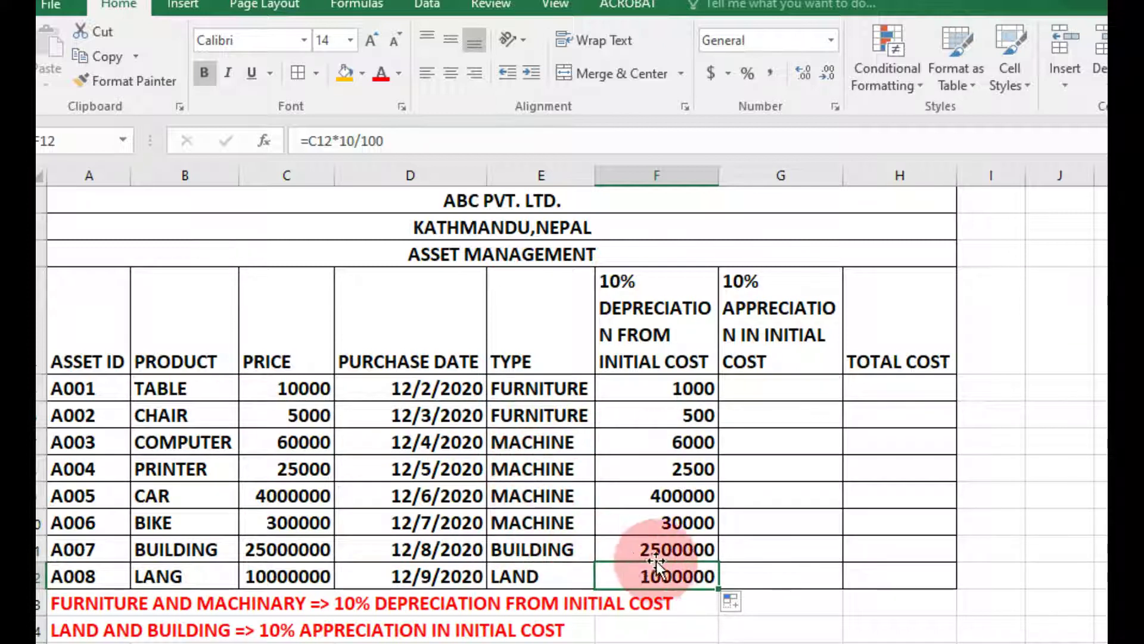
left_click_drag(669, 549, 674, 572)
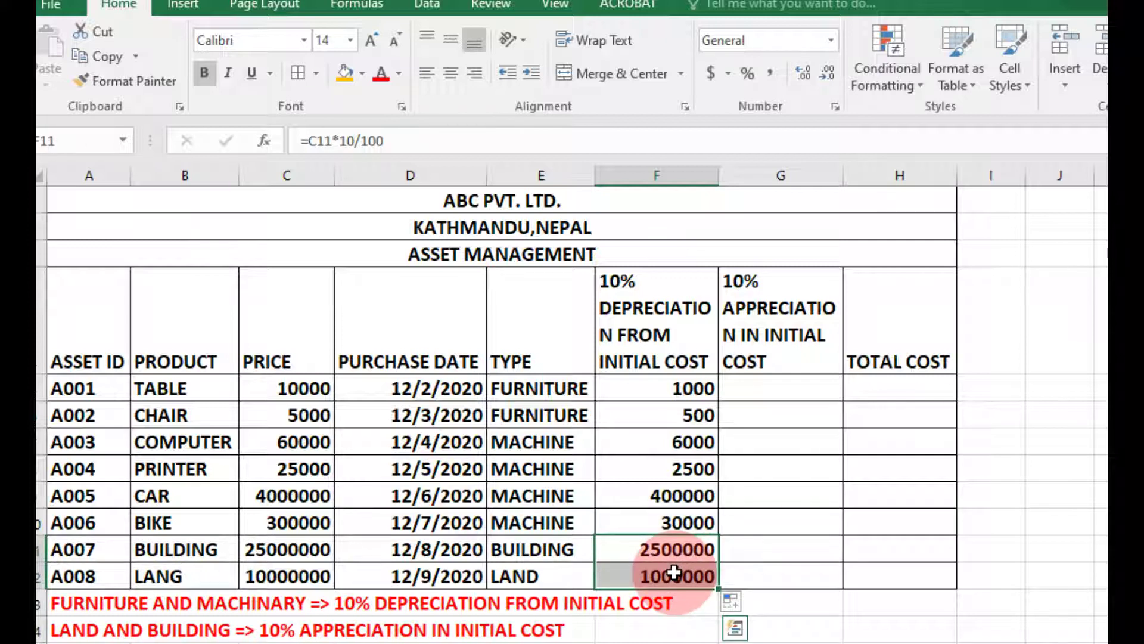
key("Delete")
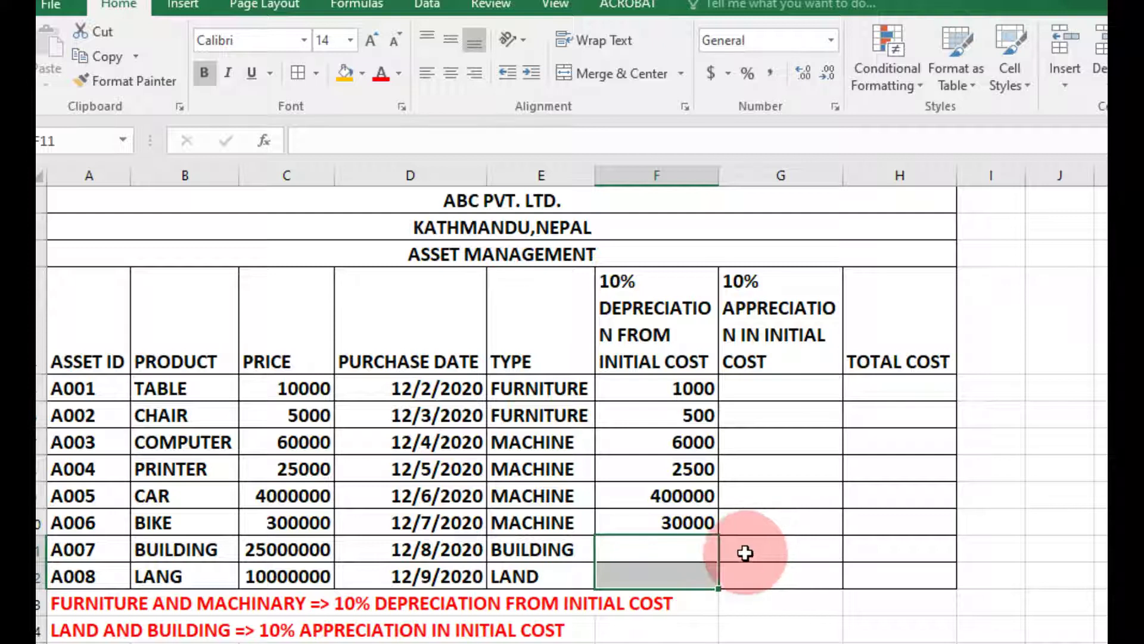
left_click(768, 551)
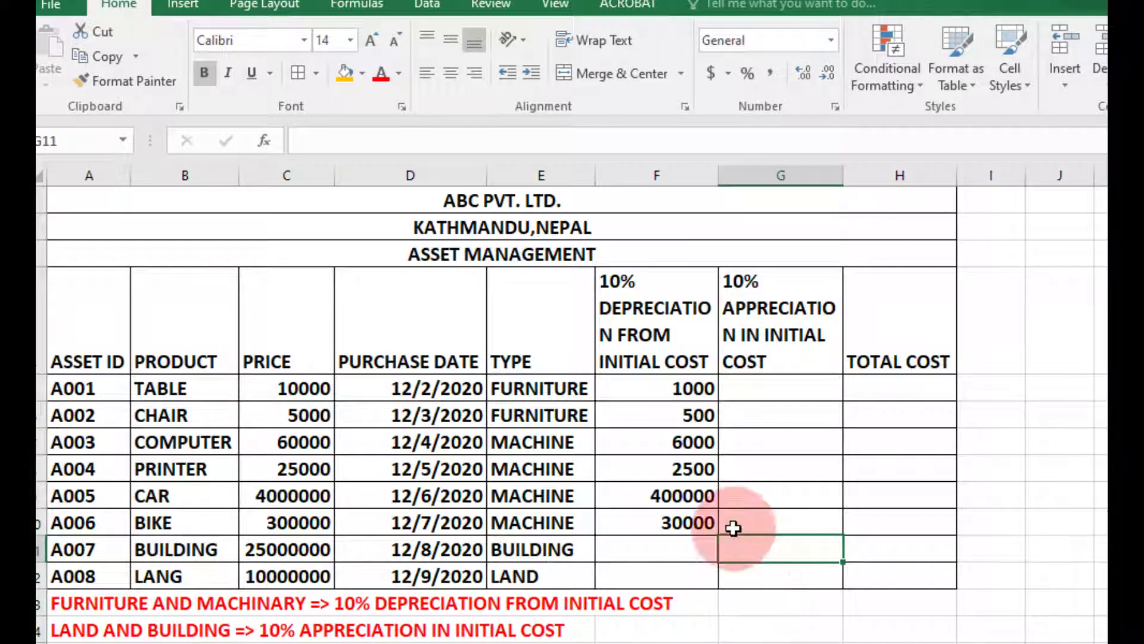
Enter =C11*10% in G11 and fill to G12, giving 2500000 and 1000000.
left_click(485, 144)
type("=")
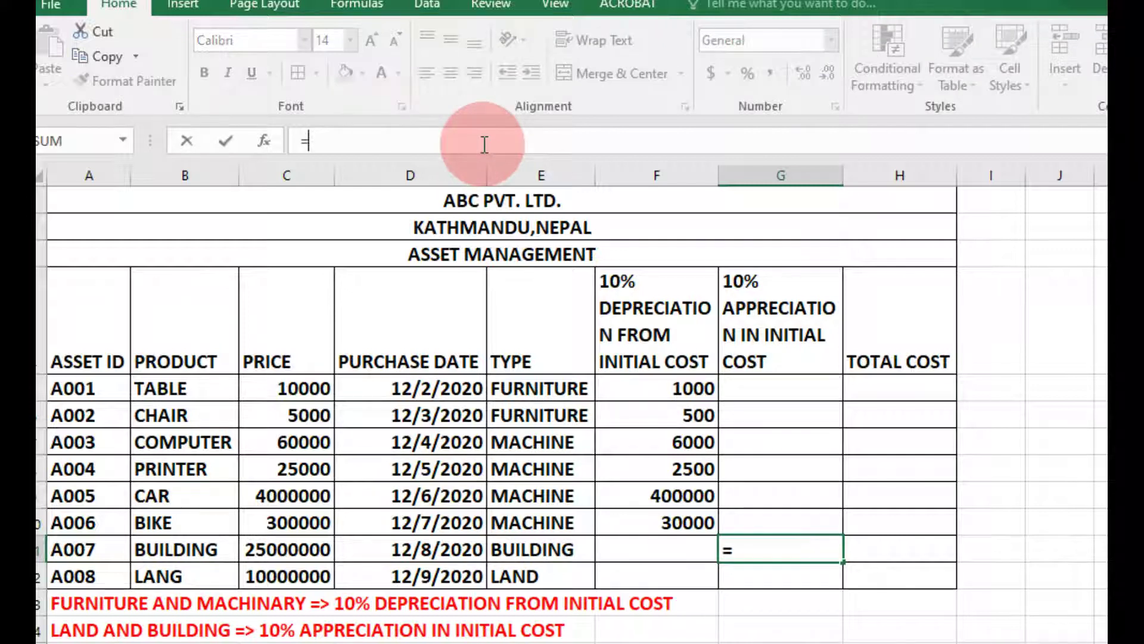
left_click(277, 550)
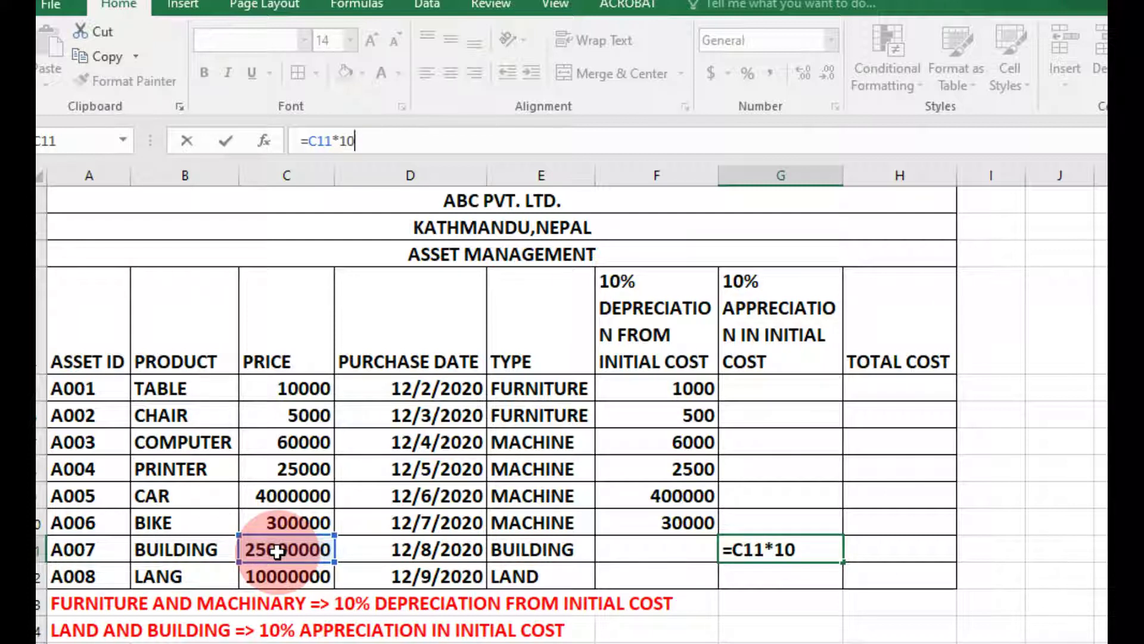
key("Return")
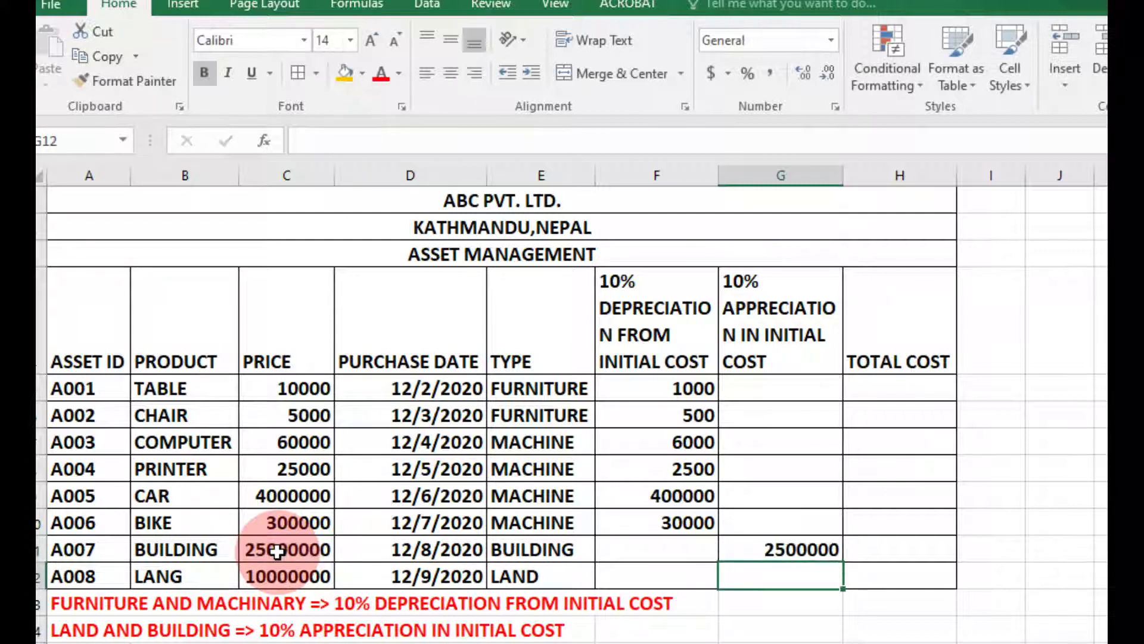
left_click(778, 579)
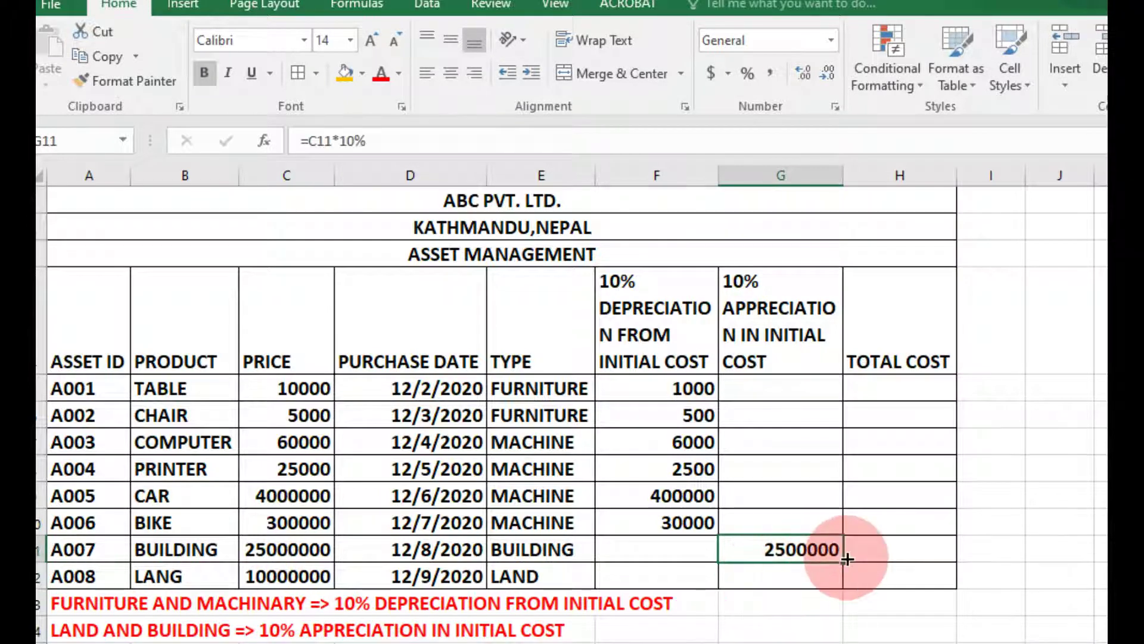
left_click_drag(841, 562, 842, 602)
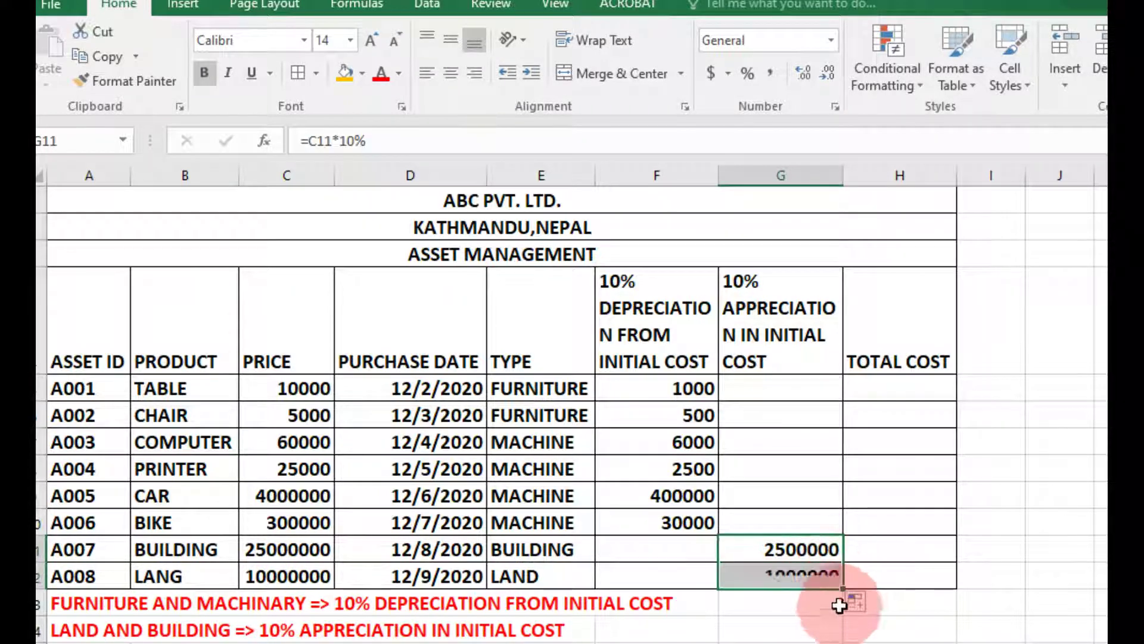
left_click(755, 573)
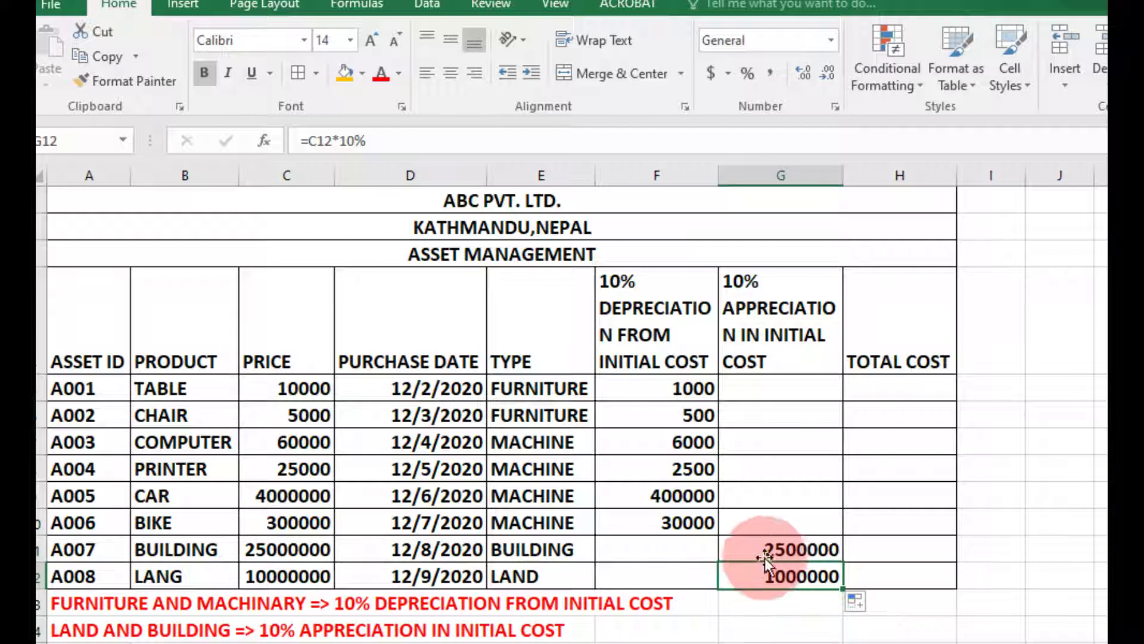
left_click(766, 547)
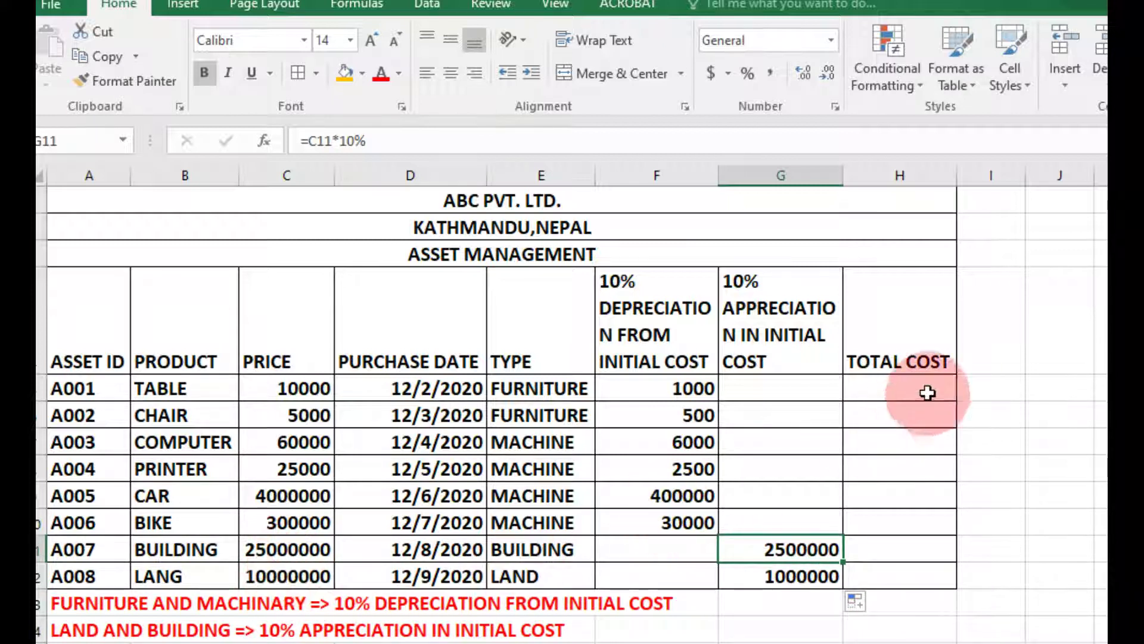
Enter =C5-F5 in H5 and fill to H9, giving totals 9000, 4500, 54000, 22500, 3600000.
left_click(902, 388)
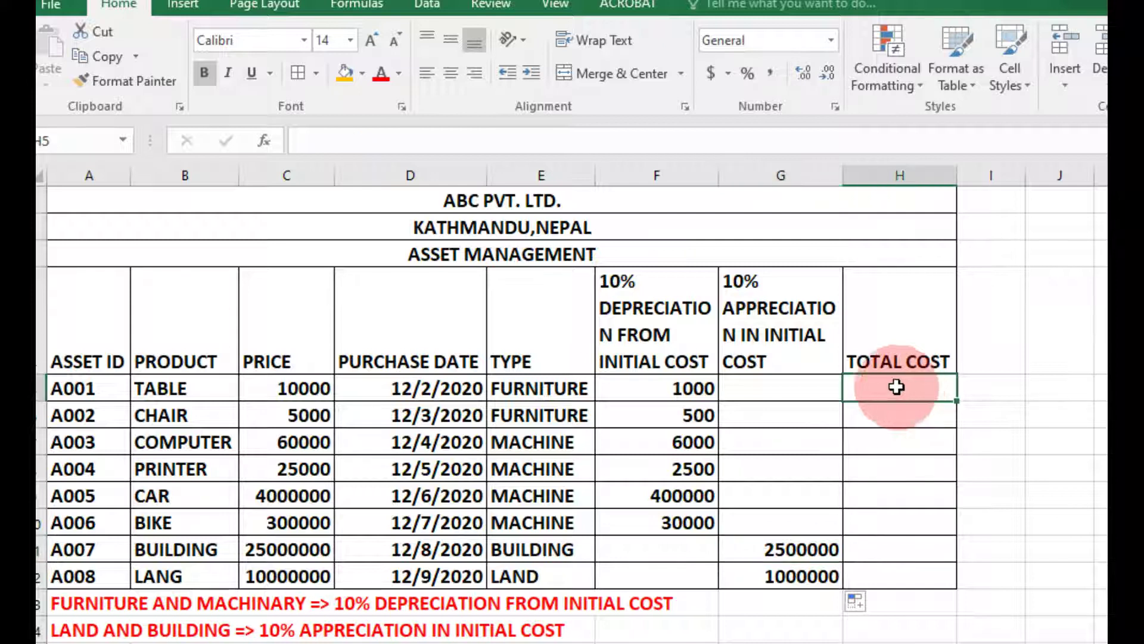
left_click(627, 140)
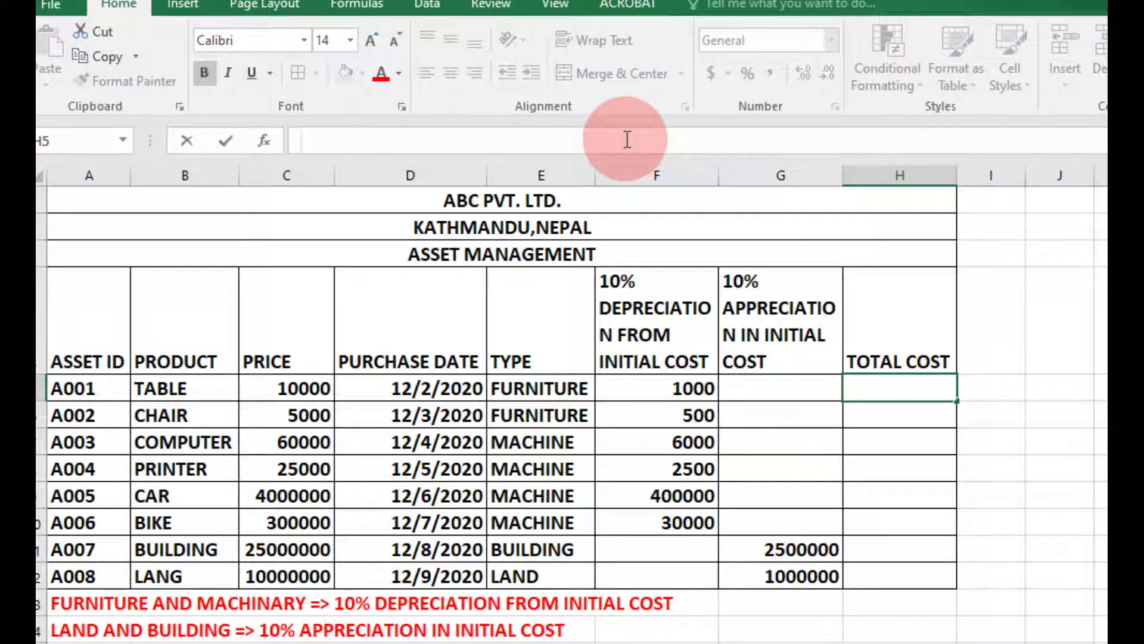
type("=")
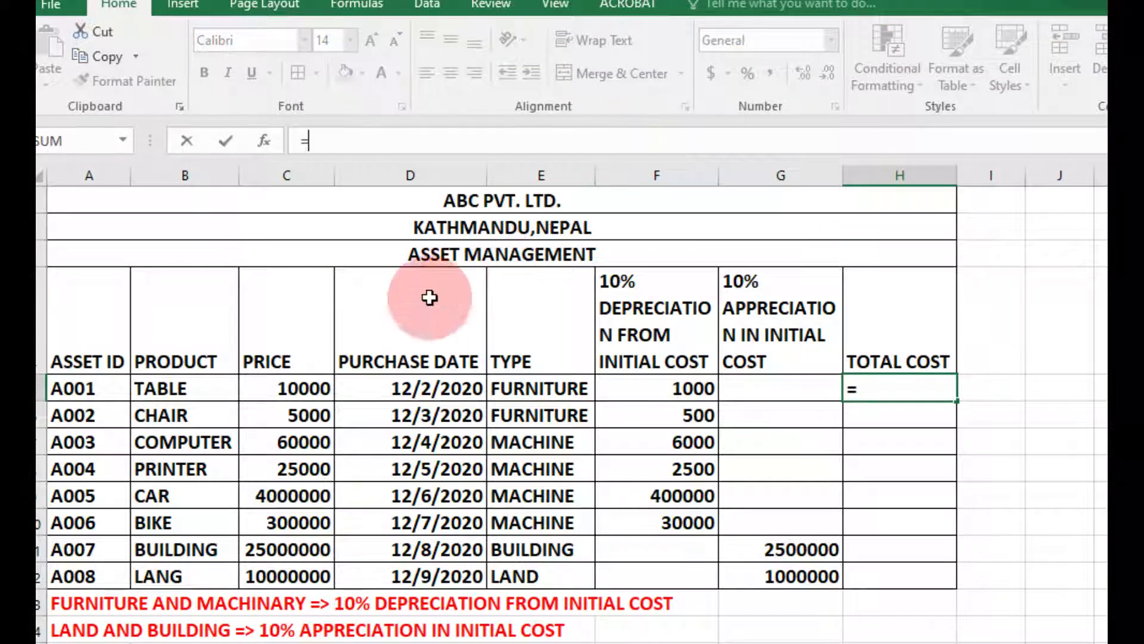
left_click(311, 392)
type("-")
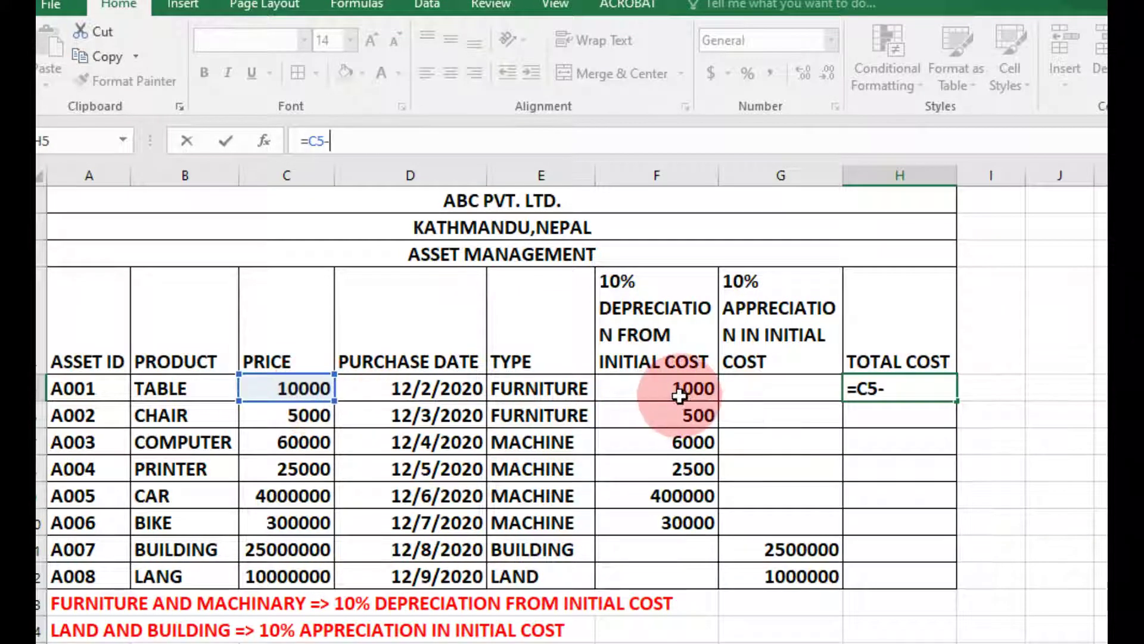
left_click(682, 392)
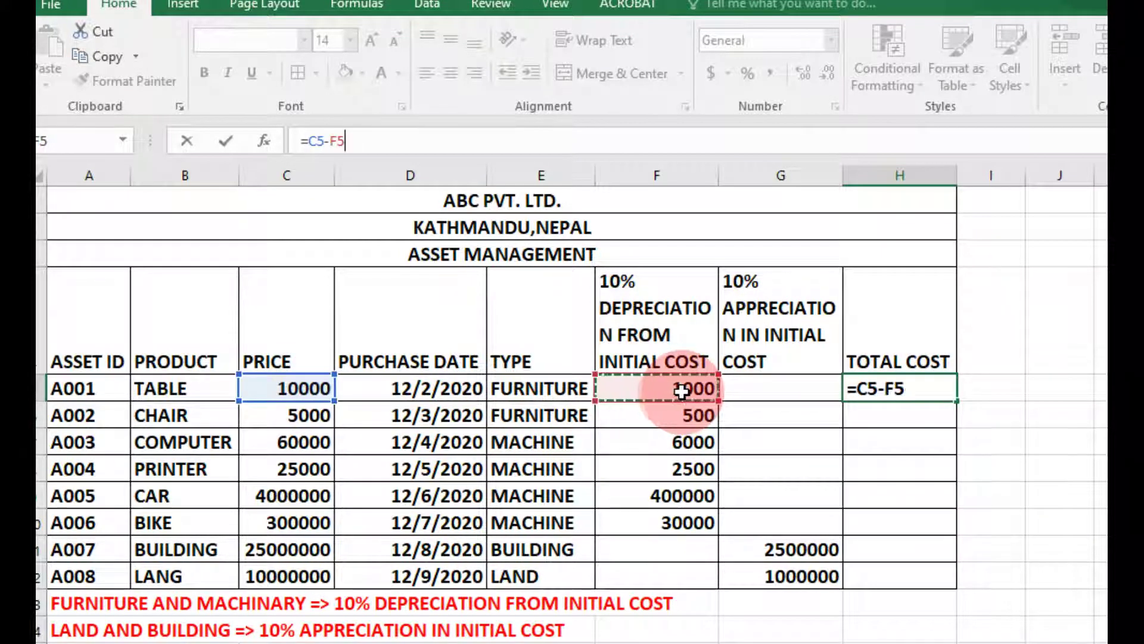
key("Return")
left_click(873, 391)
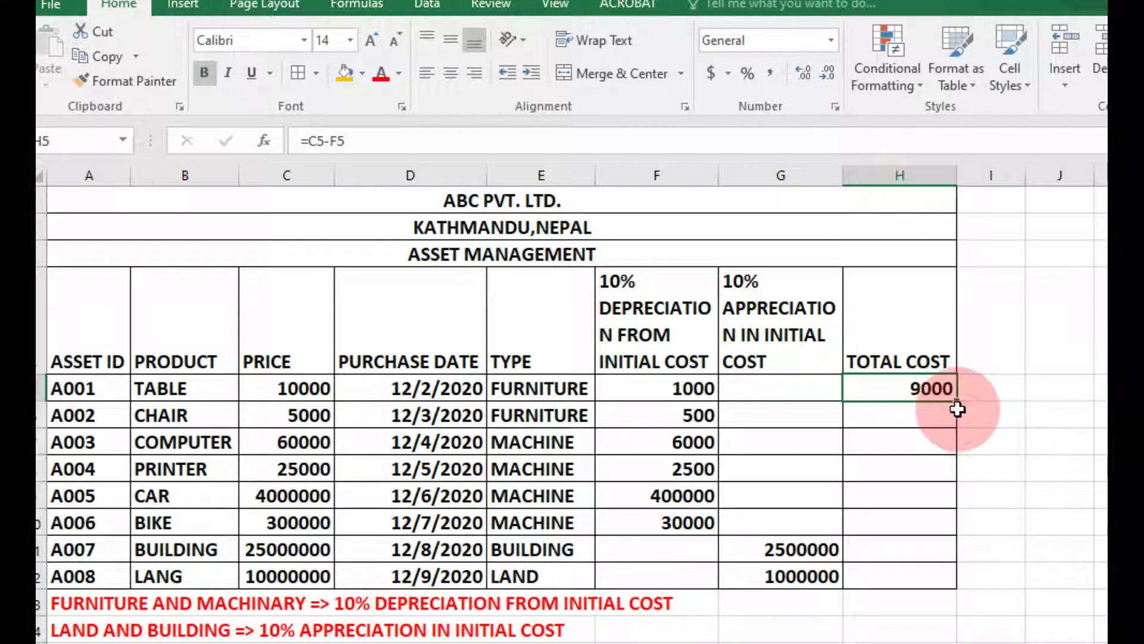
left_click_drag(958, 401, 1016, 500)
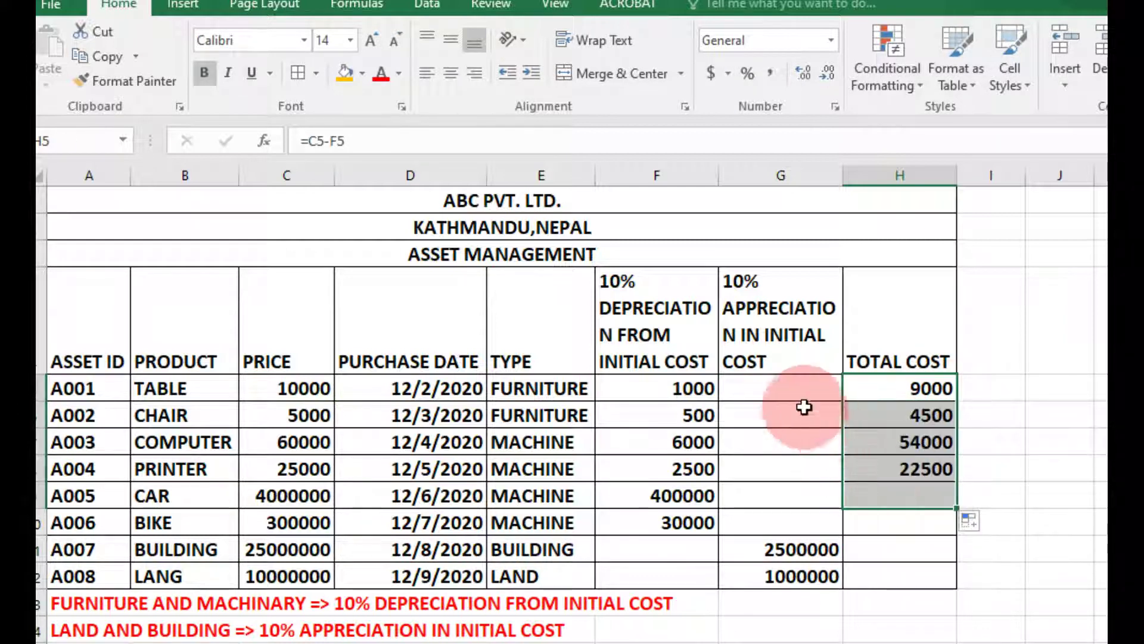
left_click(807, 390)
Enter 0 appreciation in G5 through G10 for the six furniture and machine assets.
type("-")
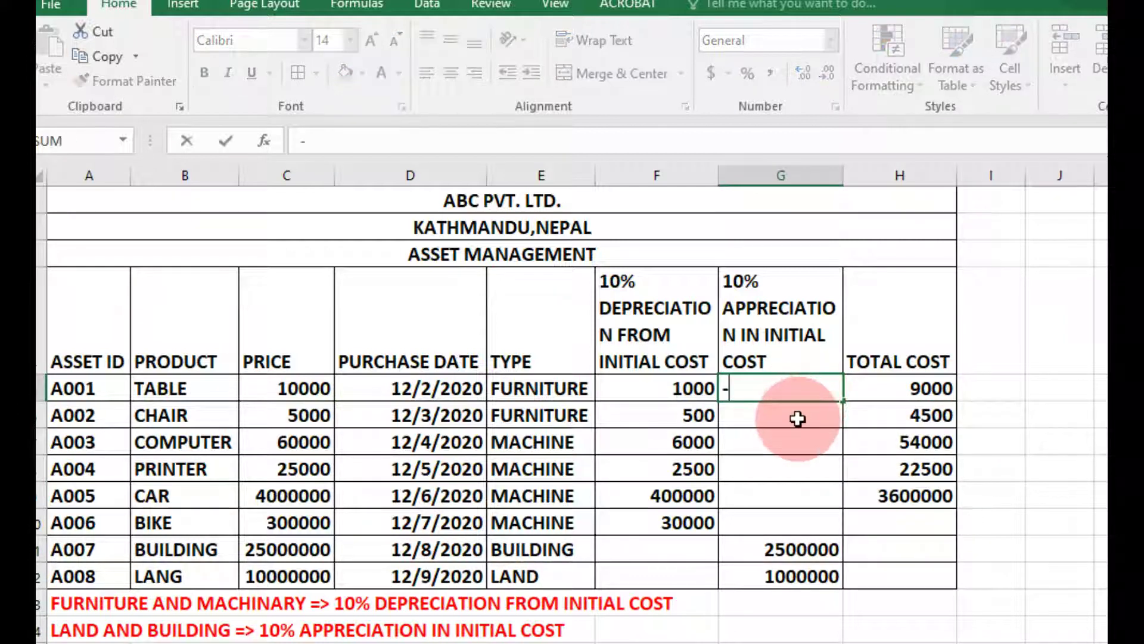
left_click(799, 416)
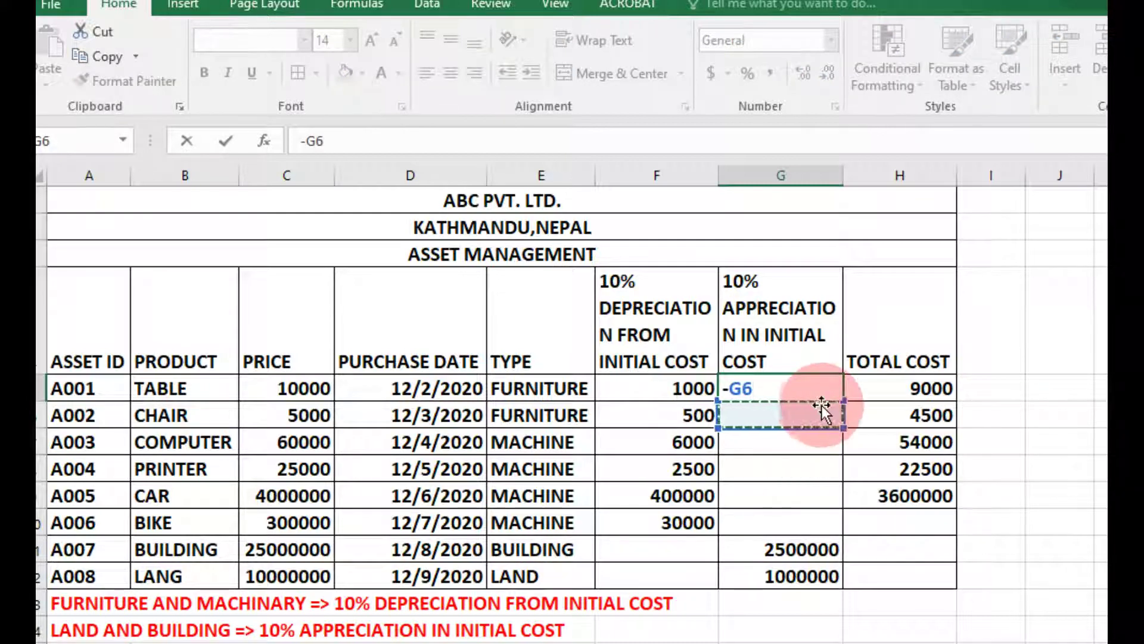
key("BackSpace")
key("BackSpace")
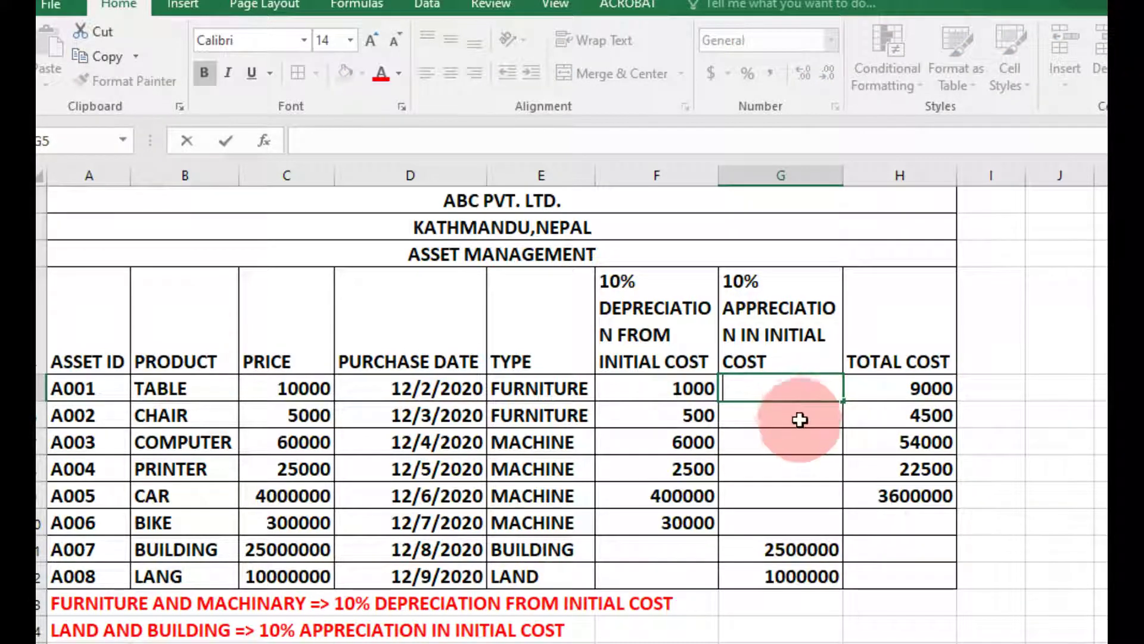
type("0")
key("Return")
type("0")
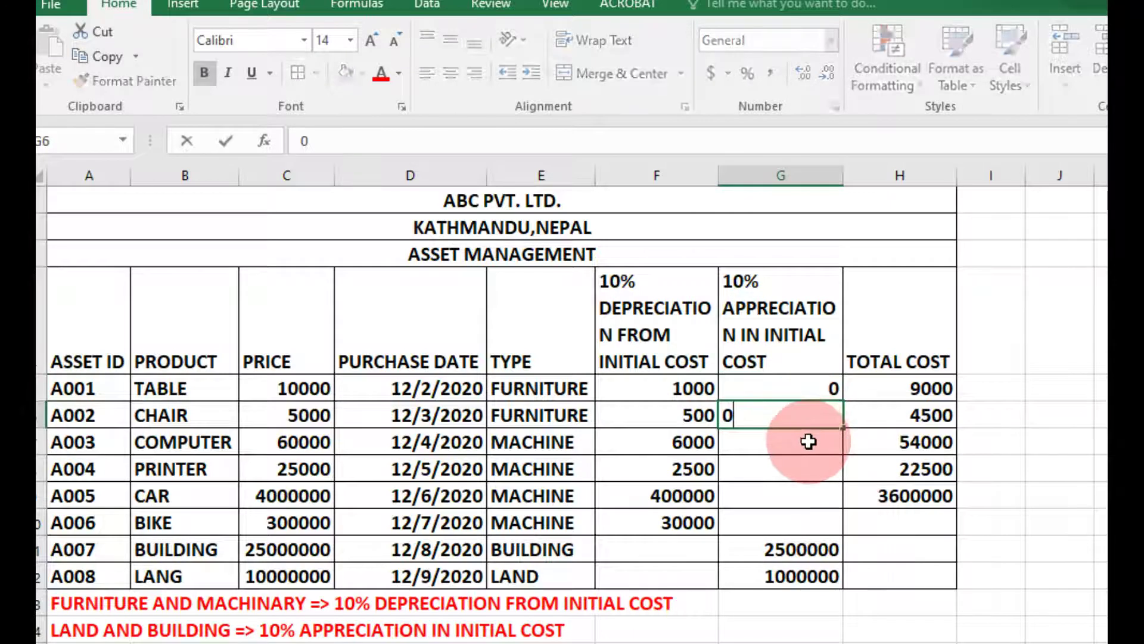
key("Return")
type("0")
key("Return")
type("0")
key("Return")
type("0")
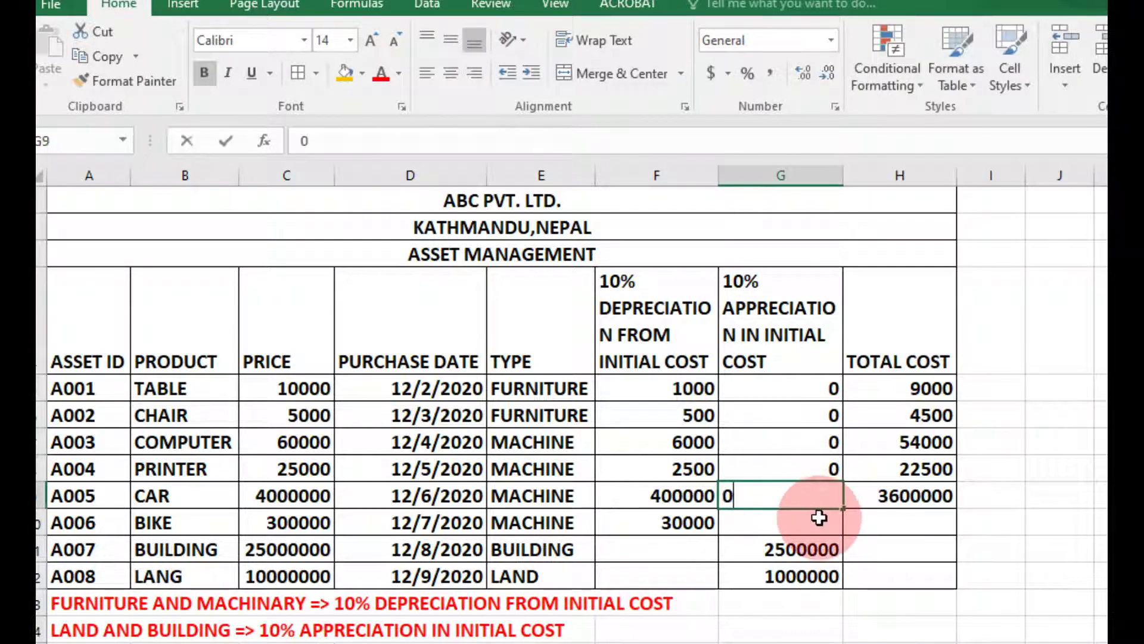
key("Return")
type("0")
left_click(880, 529)
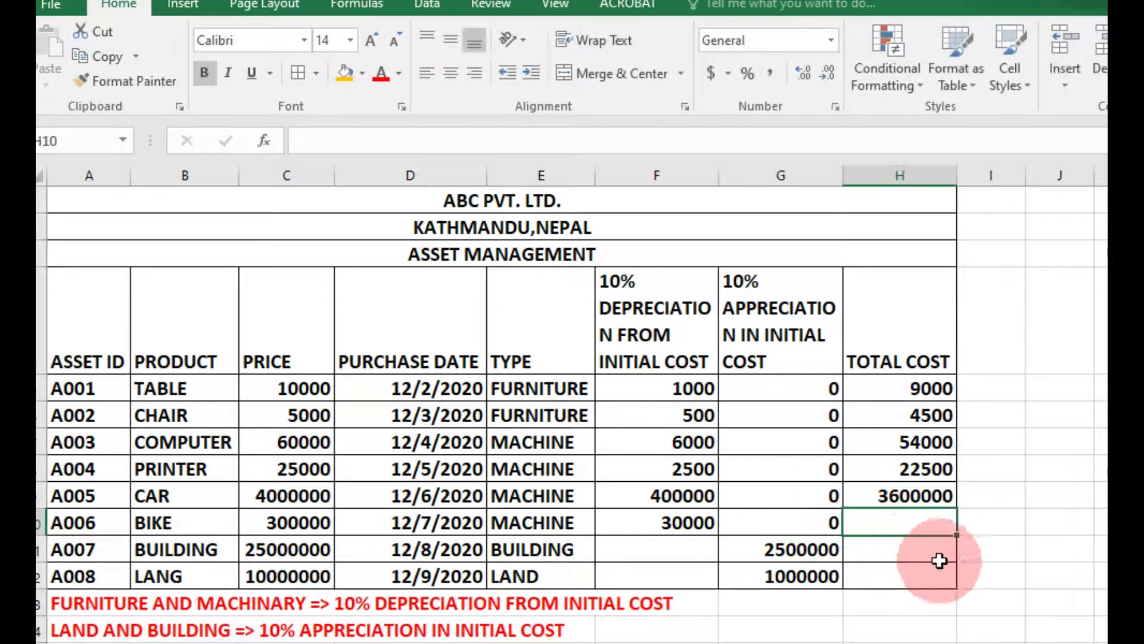
Extend the total formula to the BIKE row (270000) and start H11 as =C11+.
left_click(941, 392)
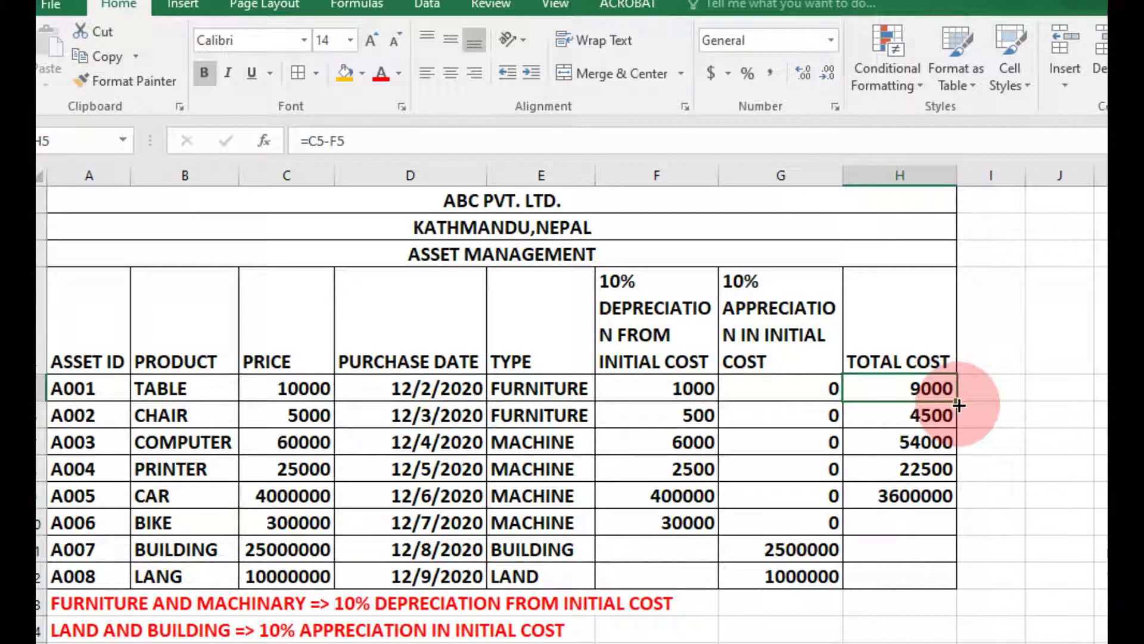
left_click_drag(958, 406, 950, 527)
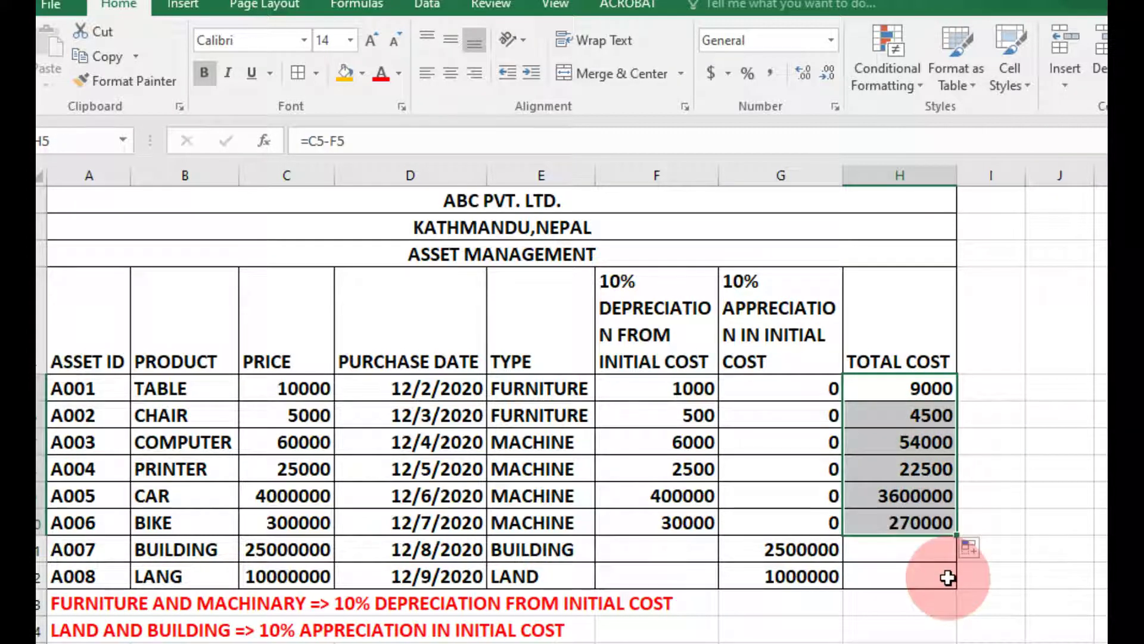
left_click(897, 553)
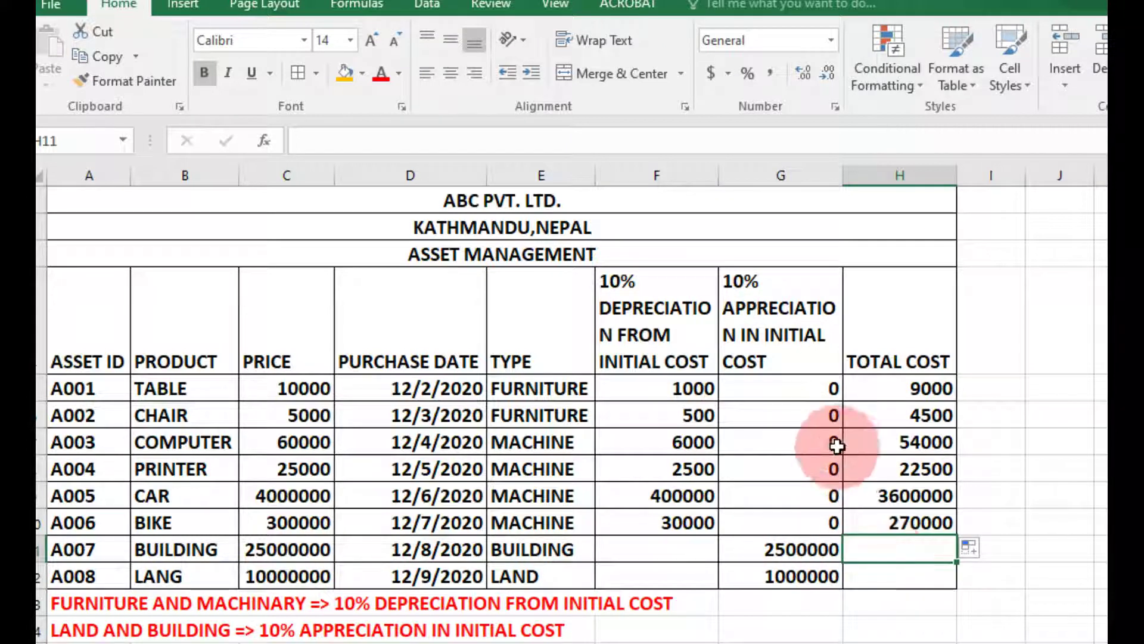
type("=")
left_click(314, 552)
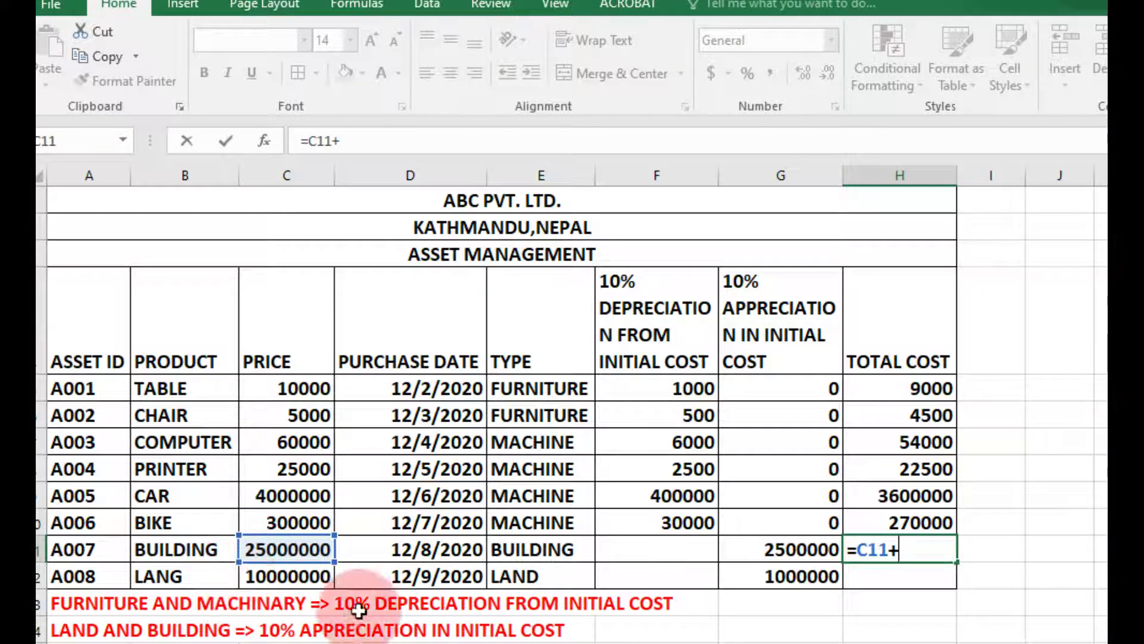
Complete =C11+G11 in H11 and fill to H12, giving 27500000 and 11000000.
left_click(809, 554)
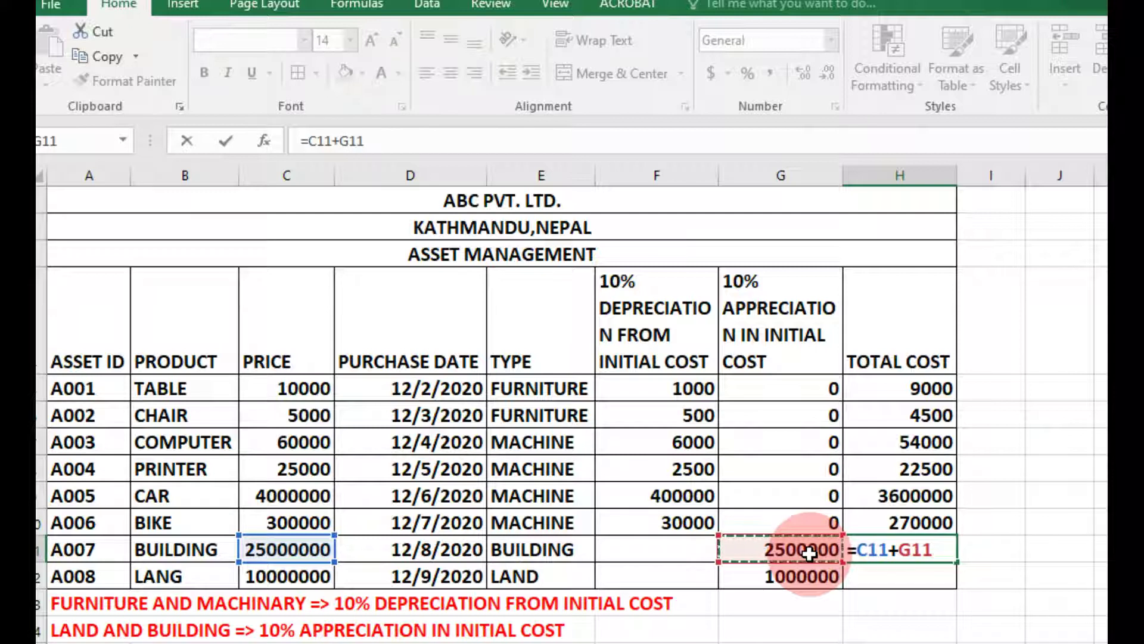
key("Return")
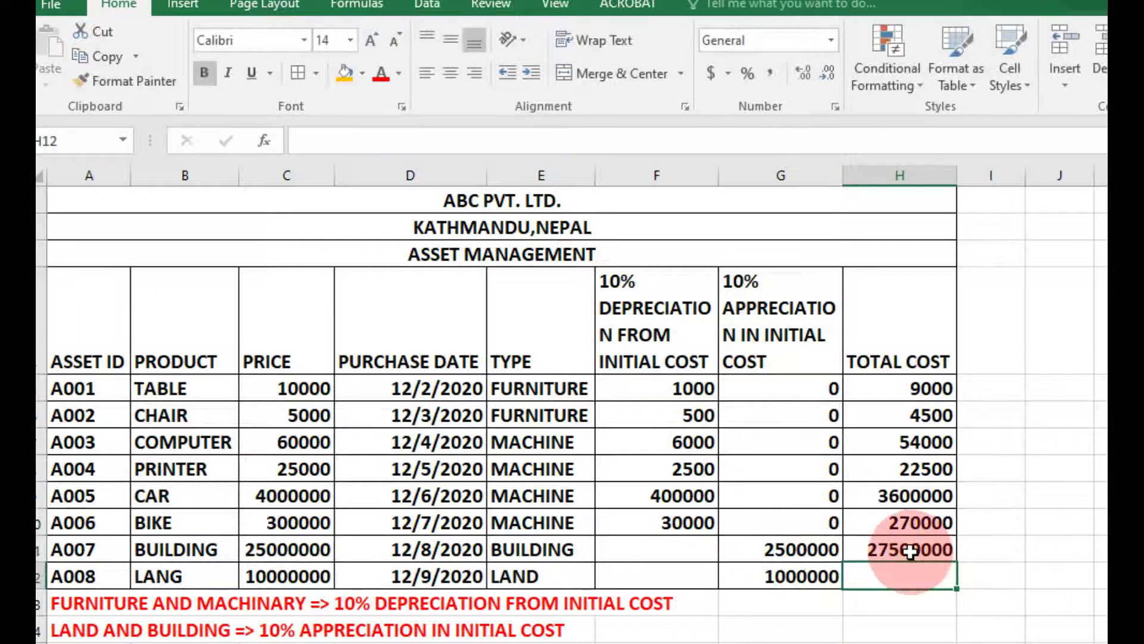
left_click(921, 552)
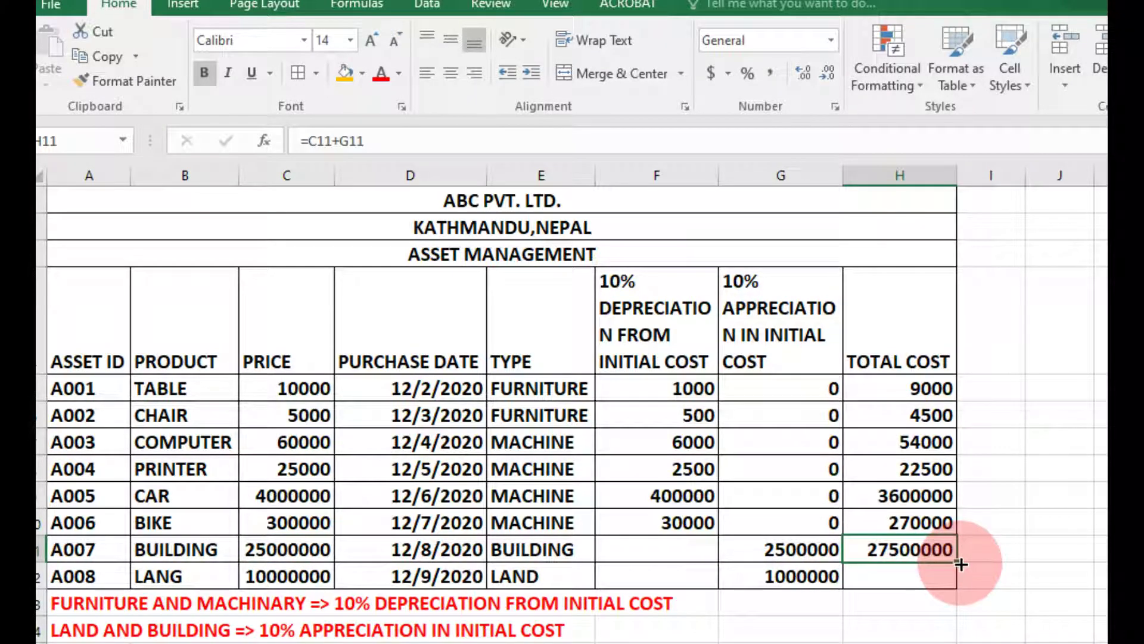
left_click_drag(958, 561, 956, 587)
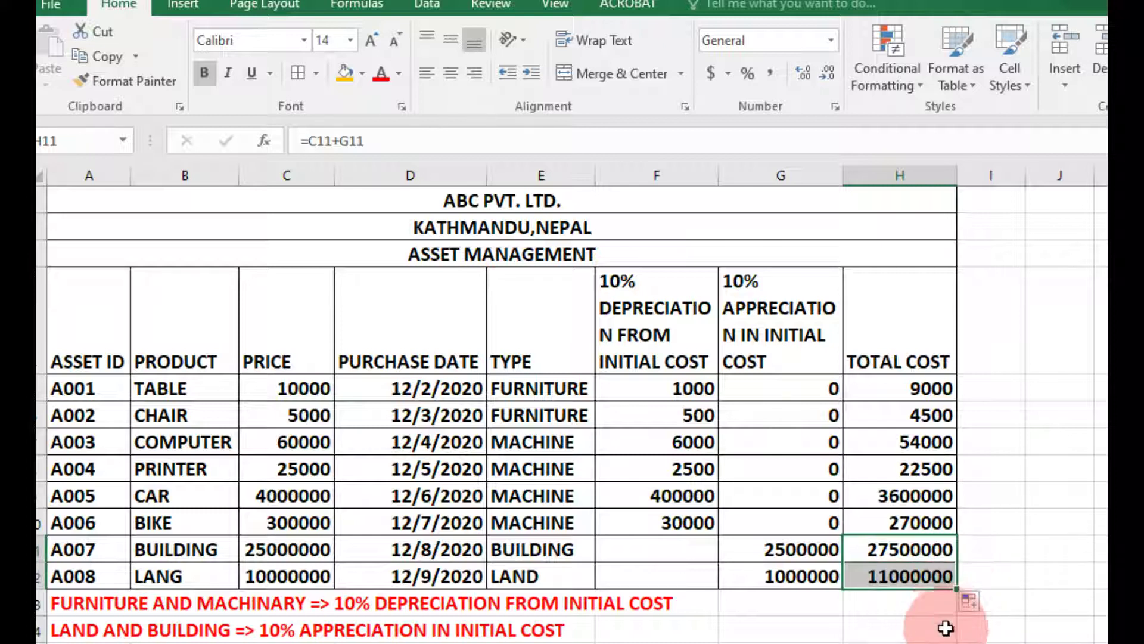
left_click(905, 626)
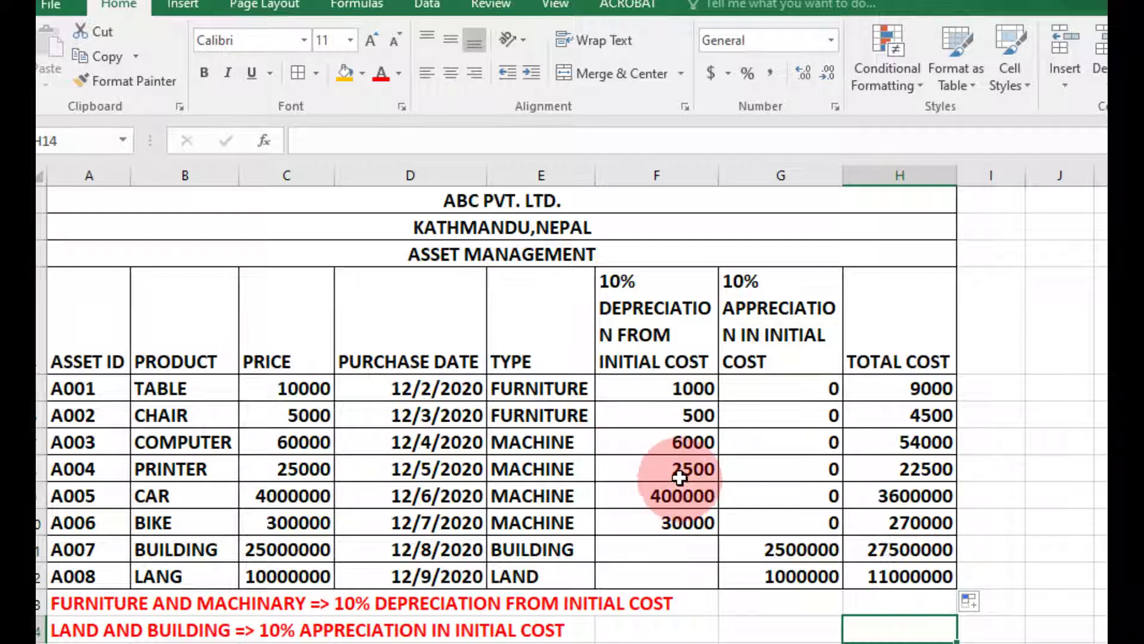